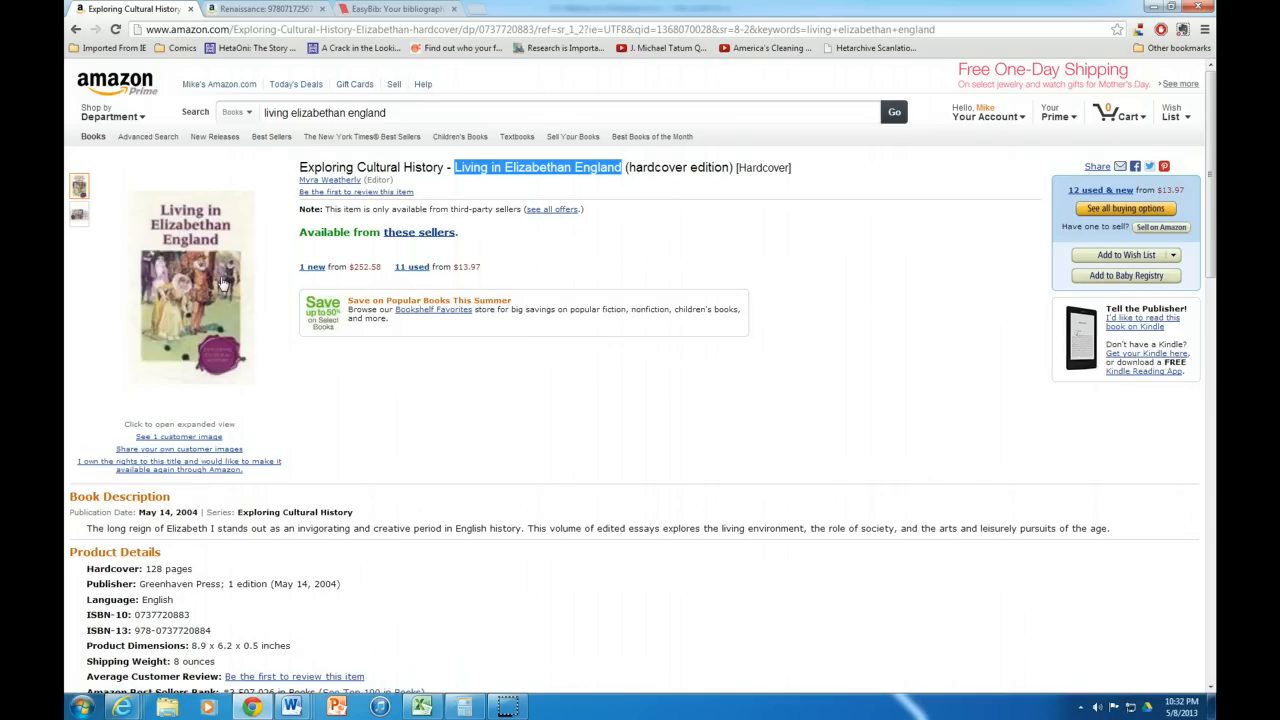
Step: Switch to the EasyBib bibliography and search for a book to cite titled "Living in Elizabethan England"
click(381, 10)
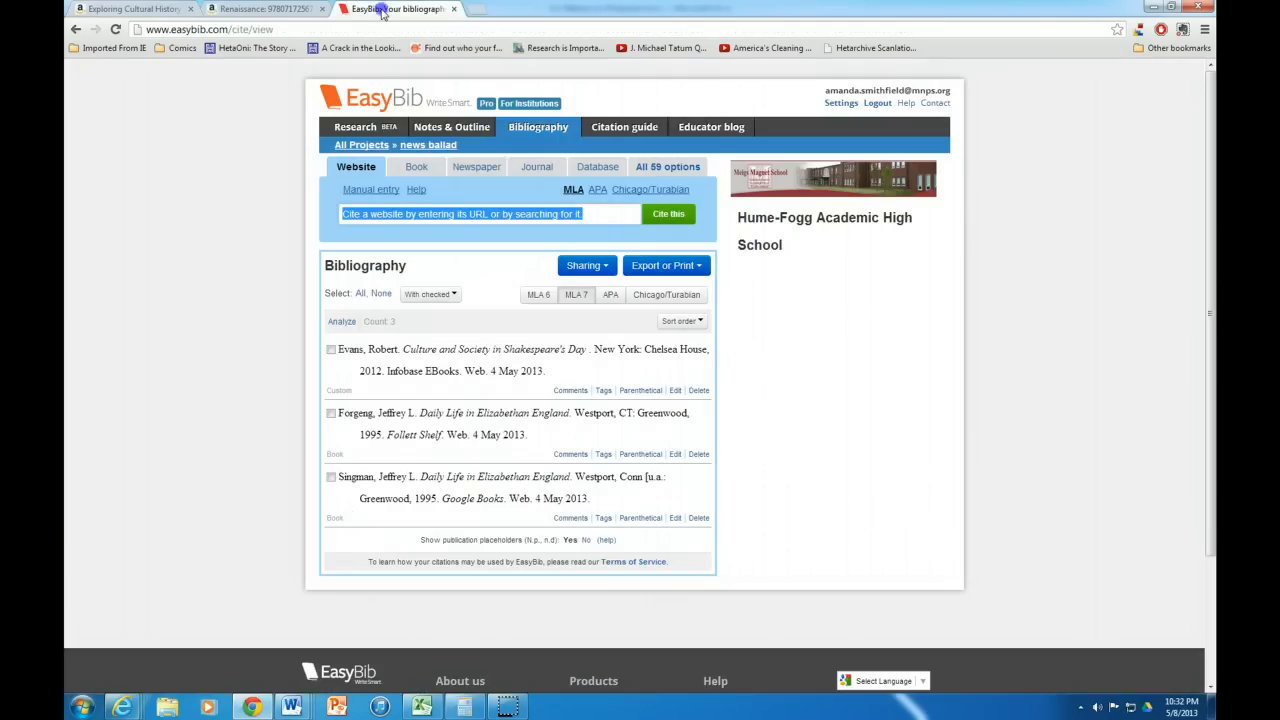
click(415, 170)
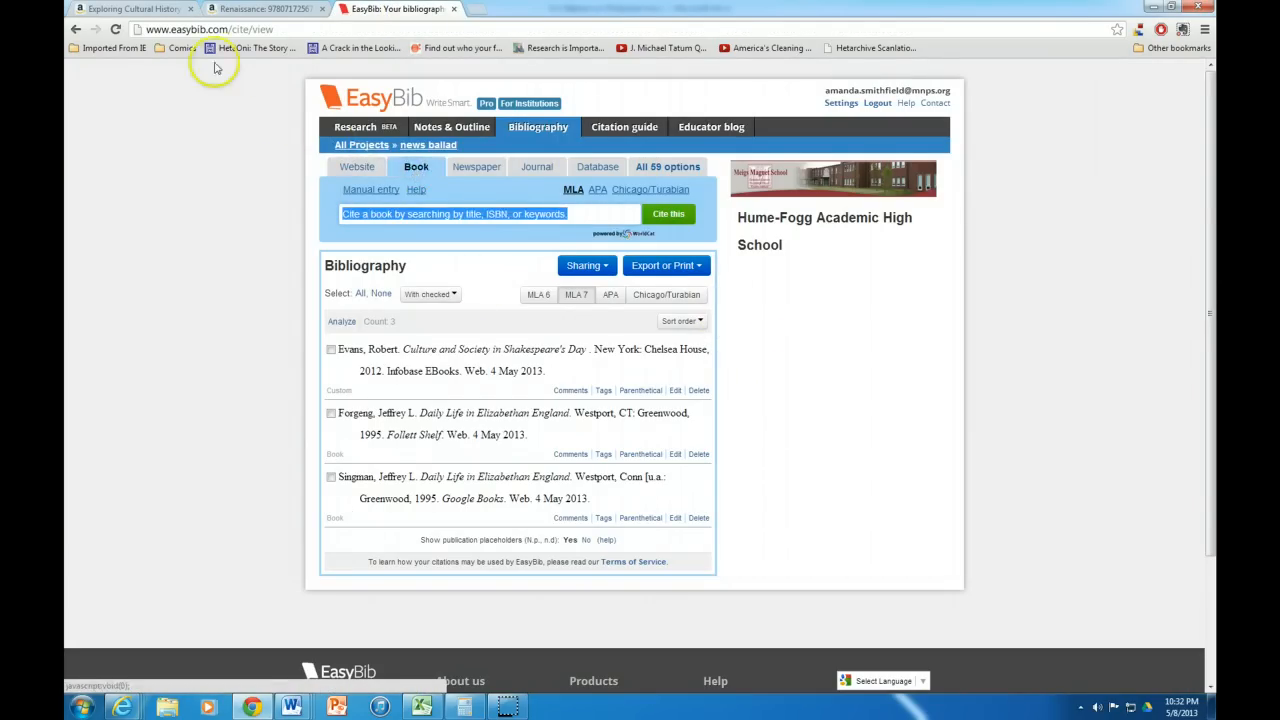
click(135, 9)
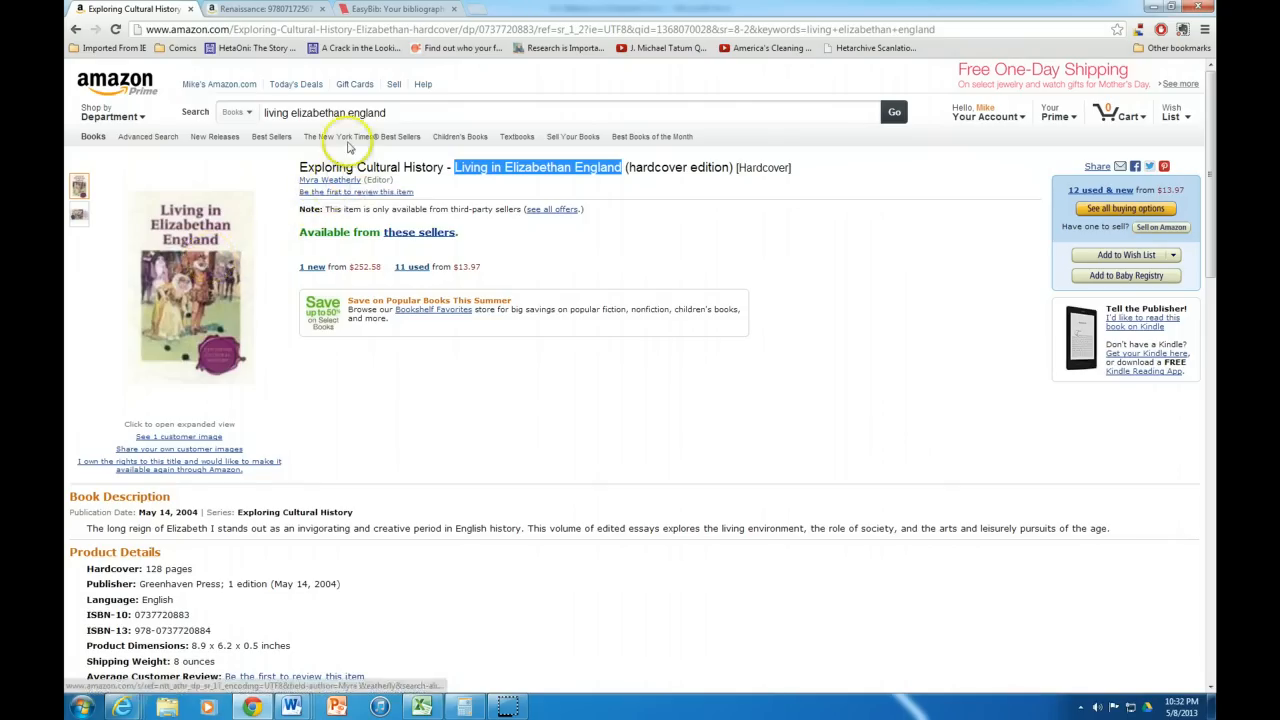
click(370, 10)
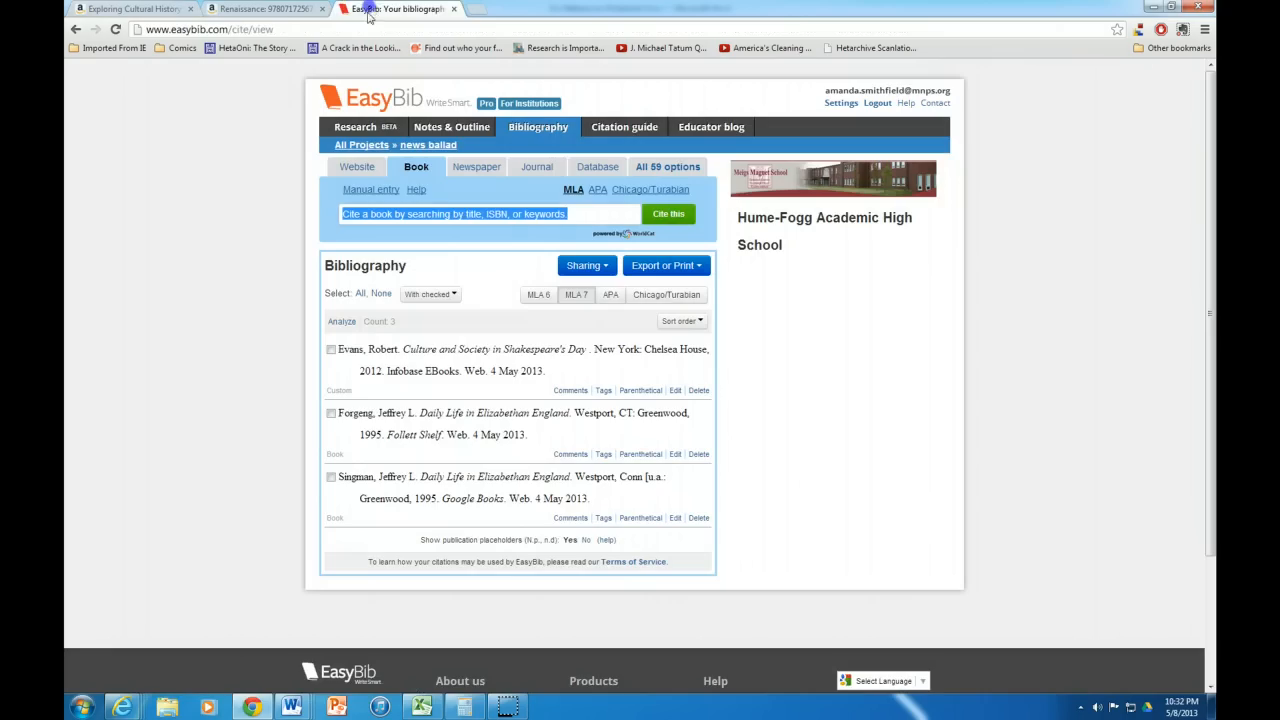
click(440, 214)
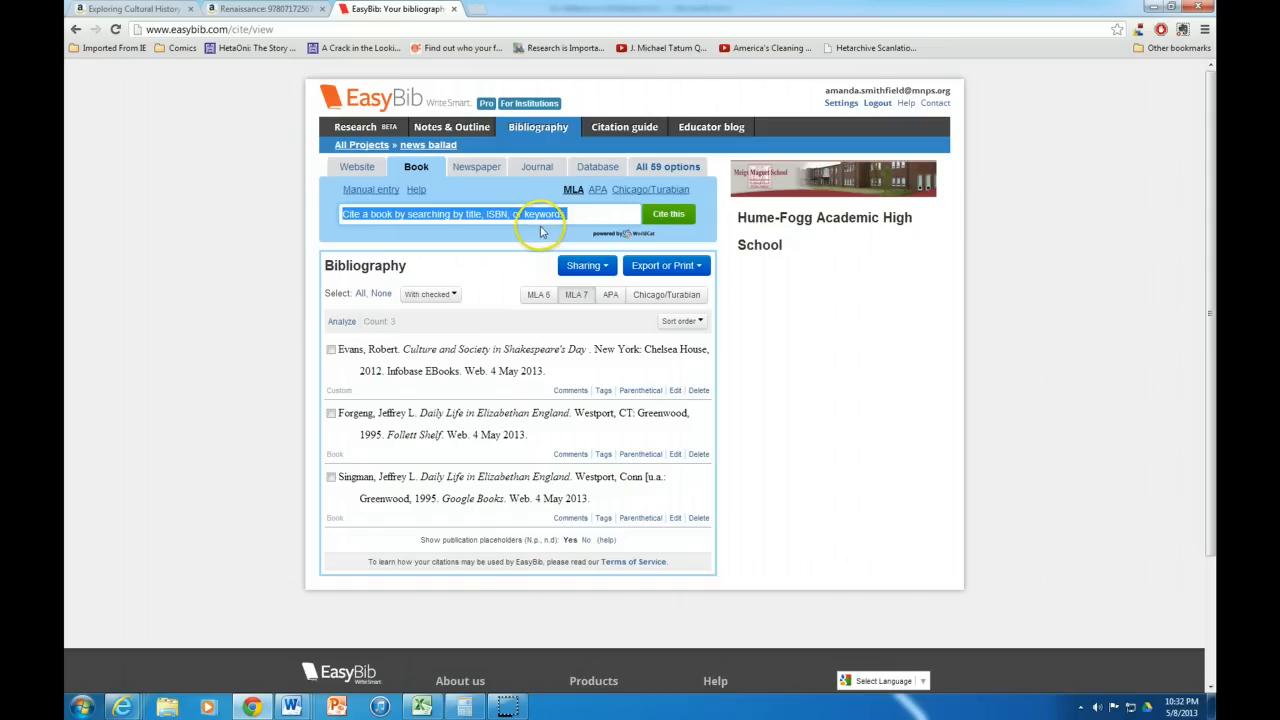
text(Living in Elizabethan England)
click(664, 215)
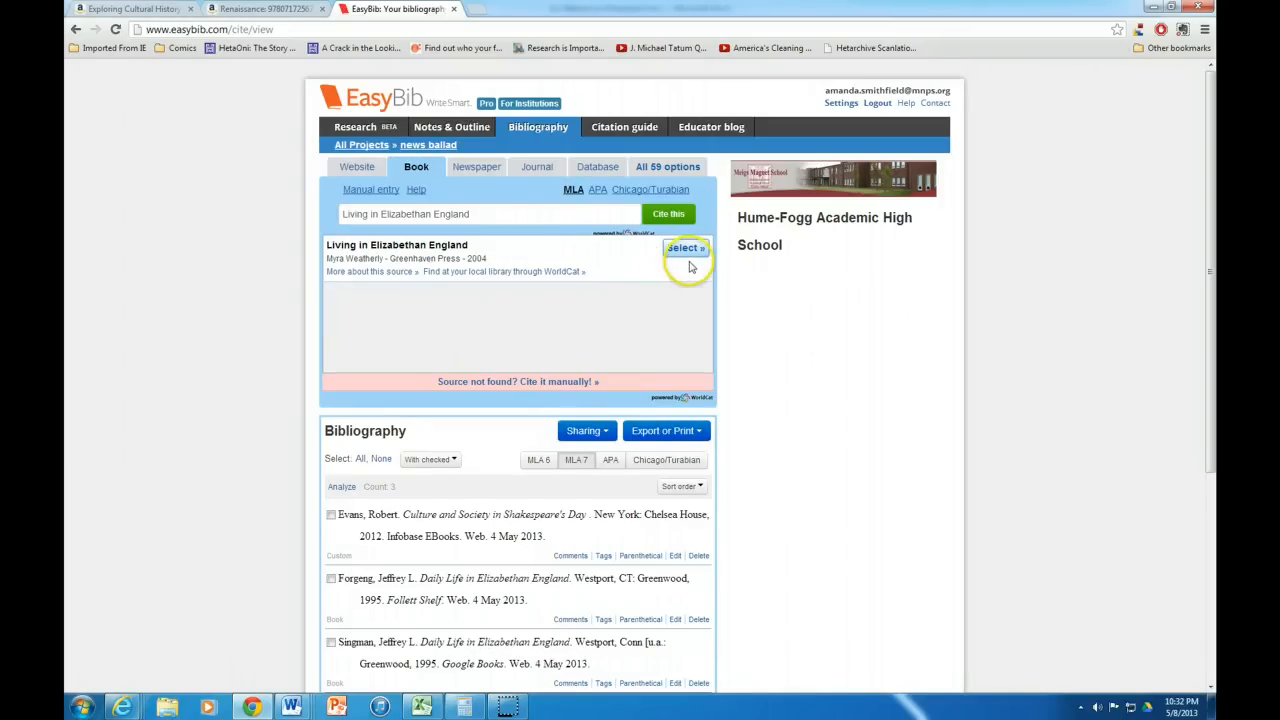
Step: Select the Greenhaven Press edition, review its prefilled print details, and create the whole-book citation
click(686, 250)
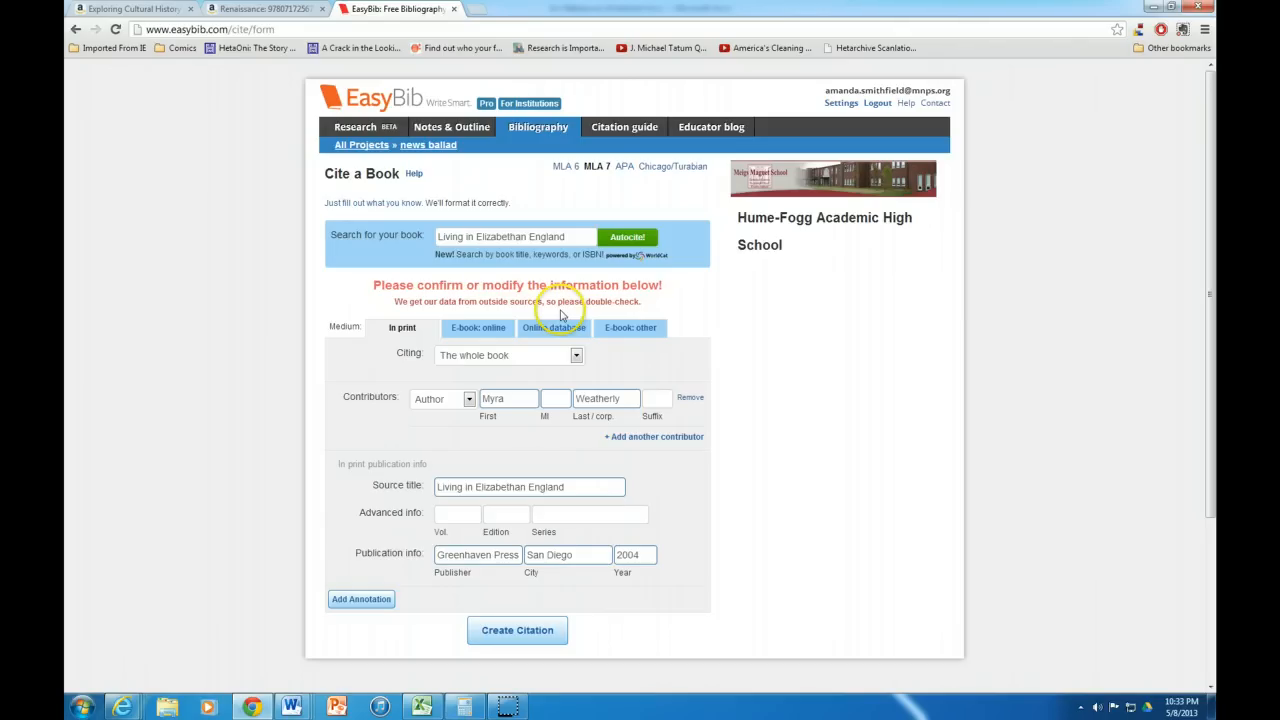
scroll(670, 475, down, 1)
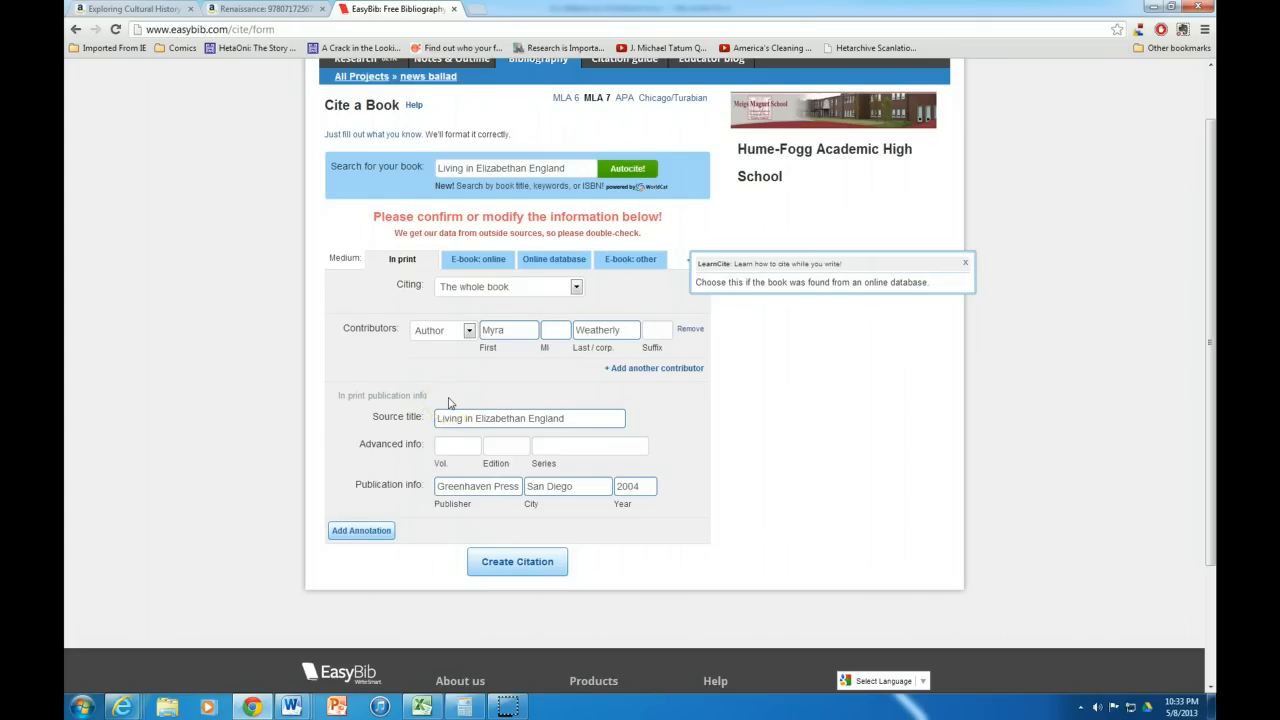
scroll(448, 403, down, 2)
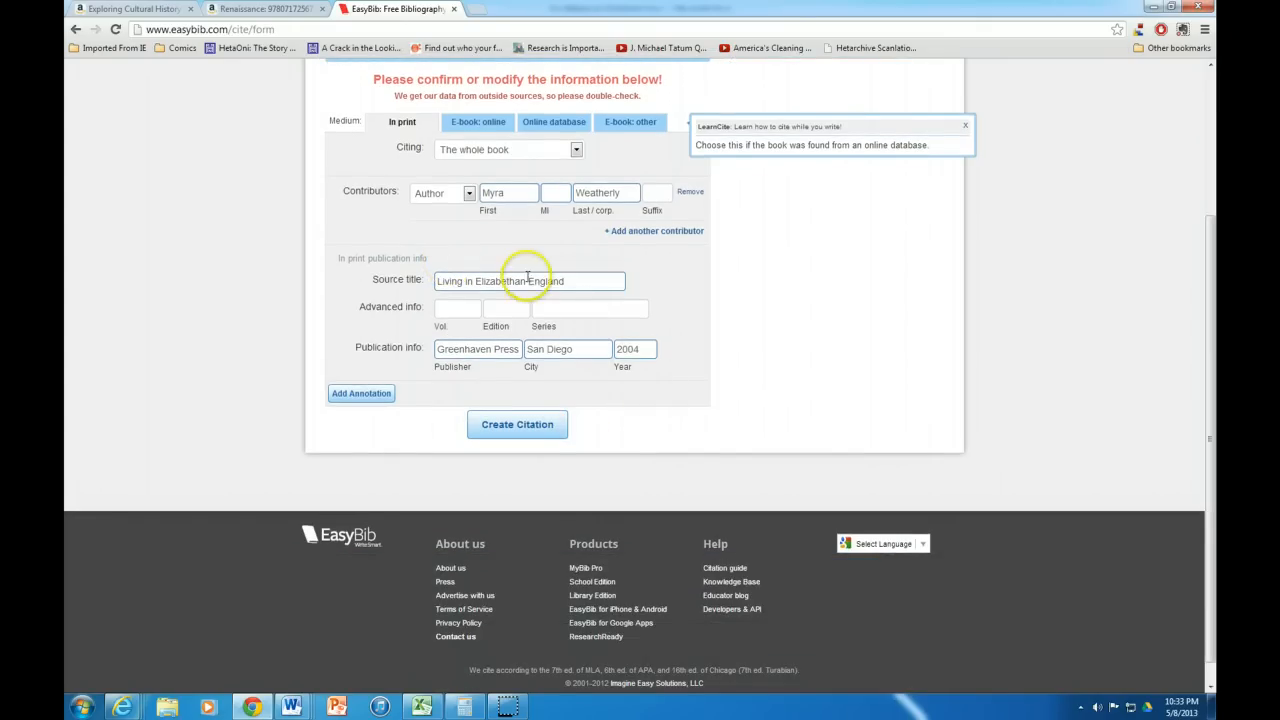
scroll(527, 278, up, 2)
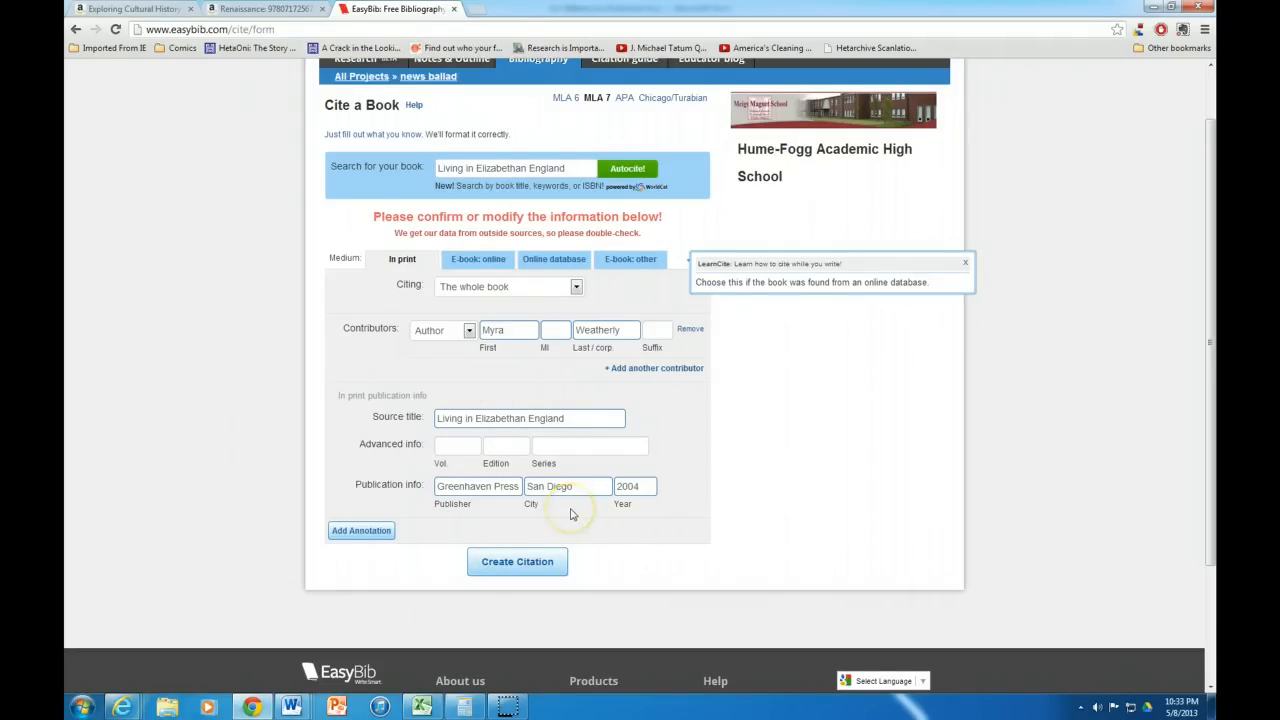
click(543, 557)
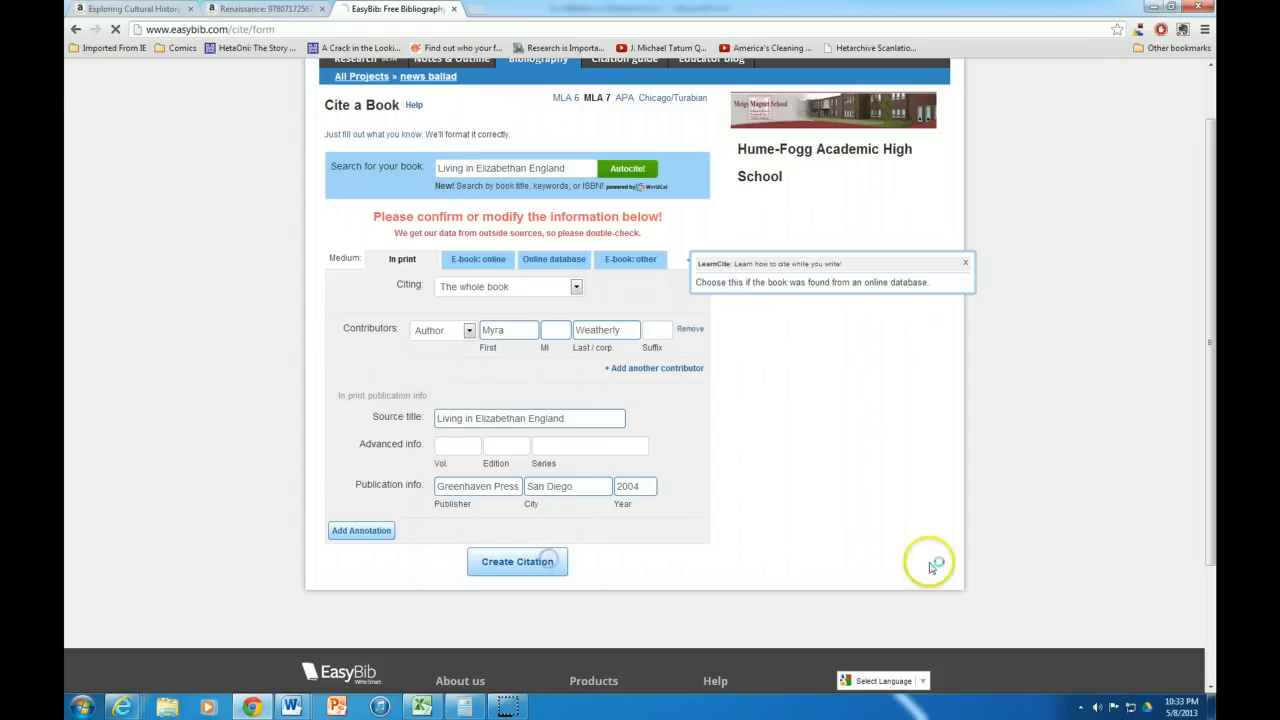
scroll(777, 534, down, 1)
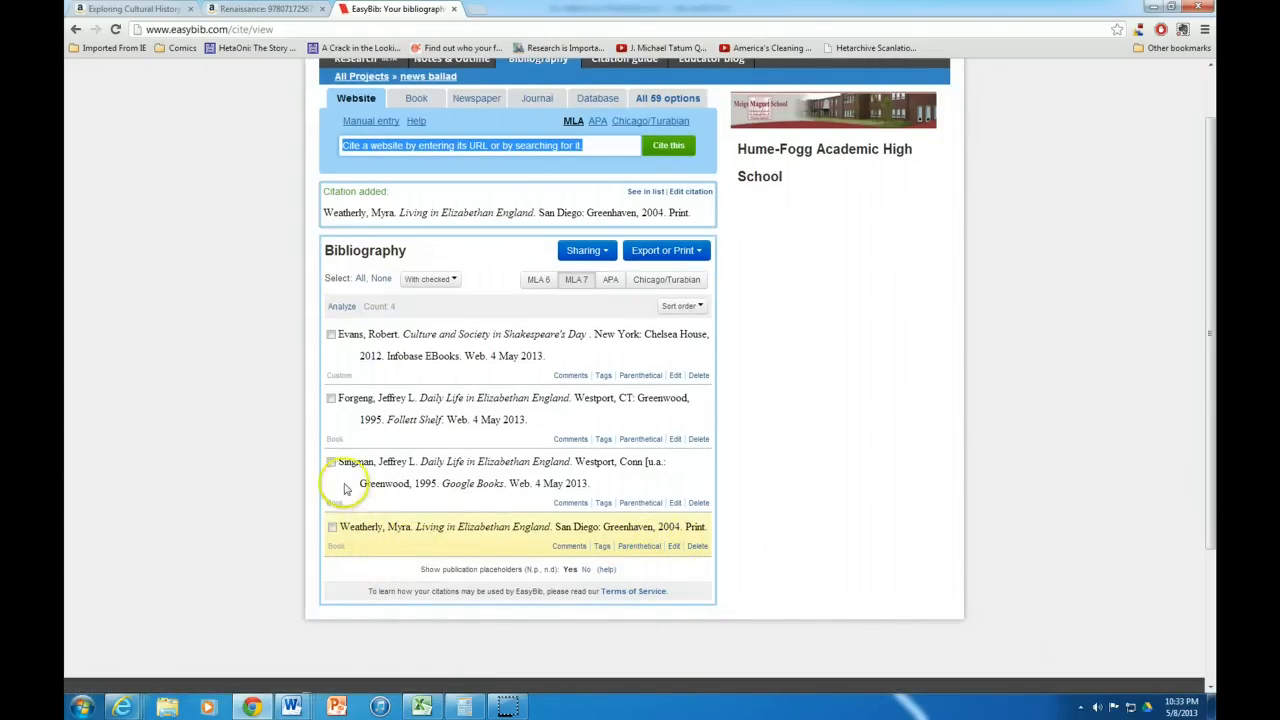
Step: Check the Renaissance volume on Amazon, and open an encyclopedia article citation form in EasyBib
click(262, 9)
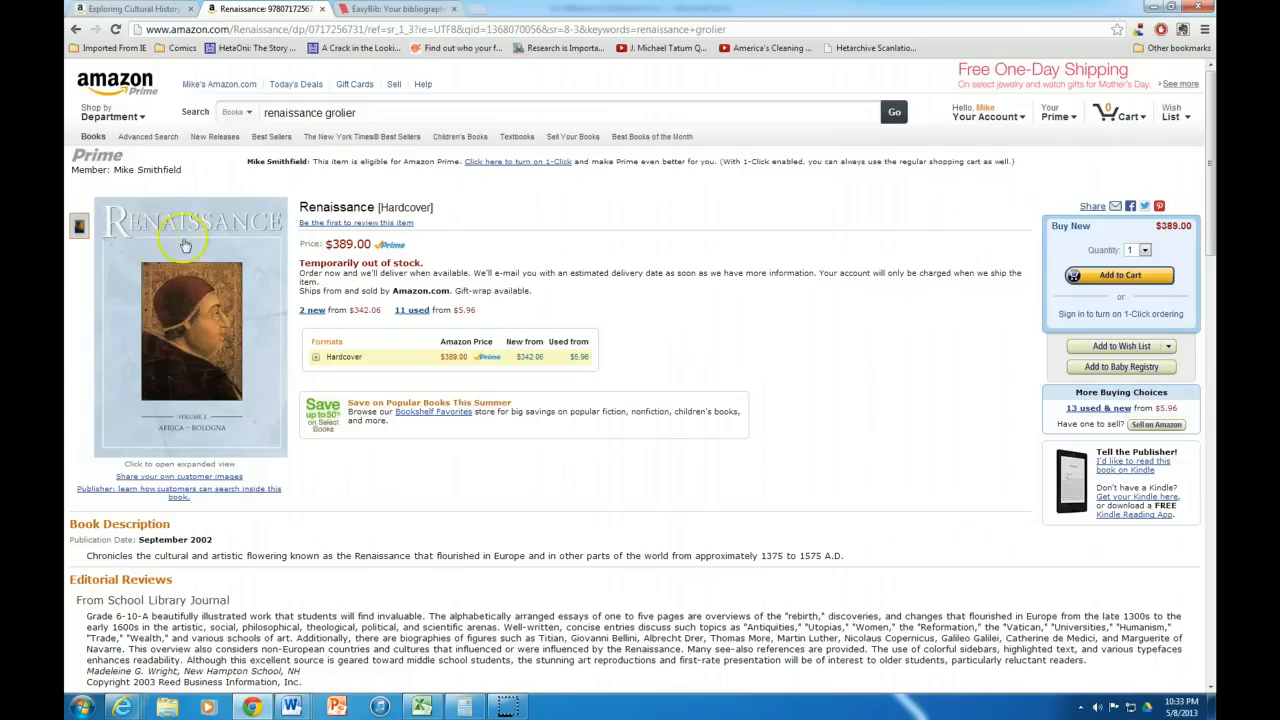
click(392, 10)
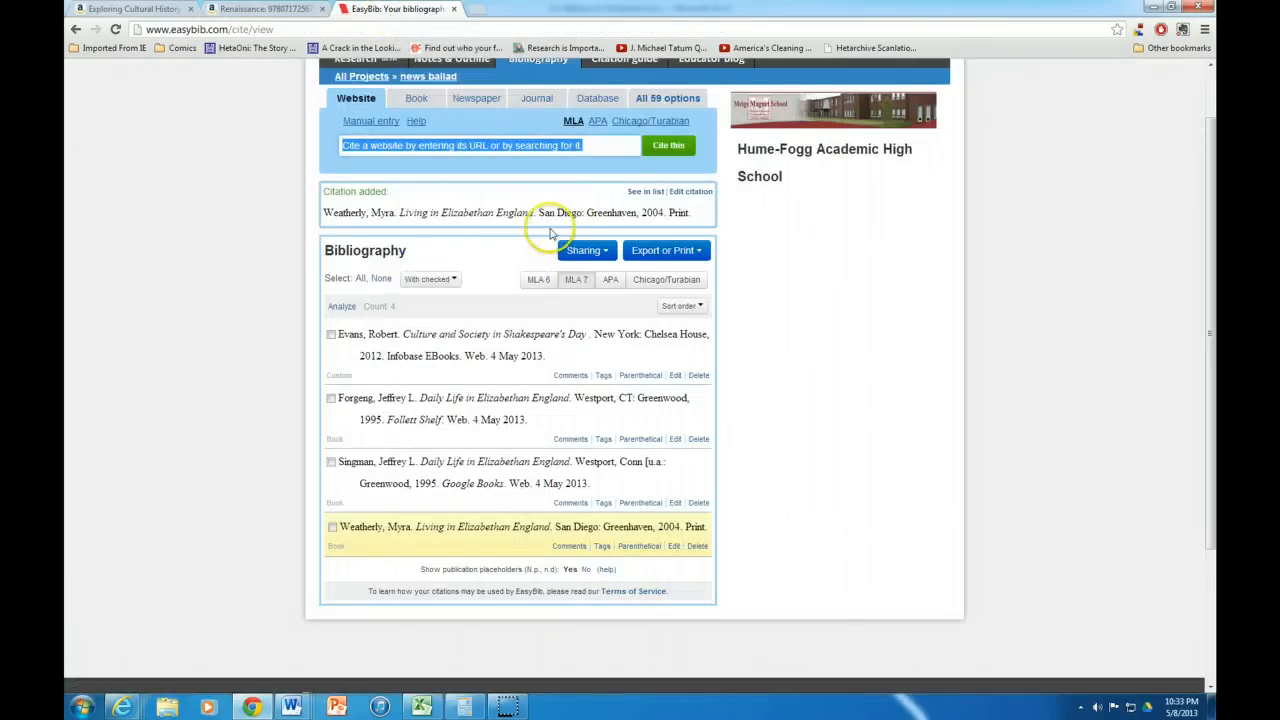
scroll(510, 233, up, 1)
click(668, 166)
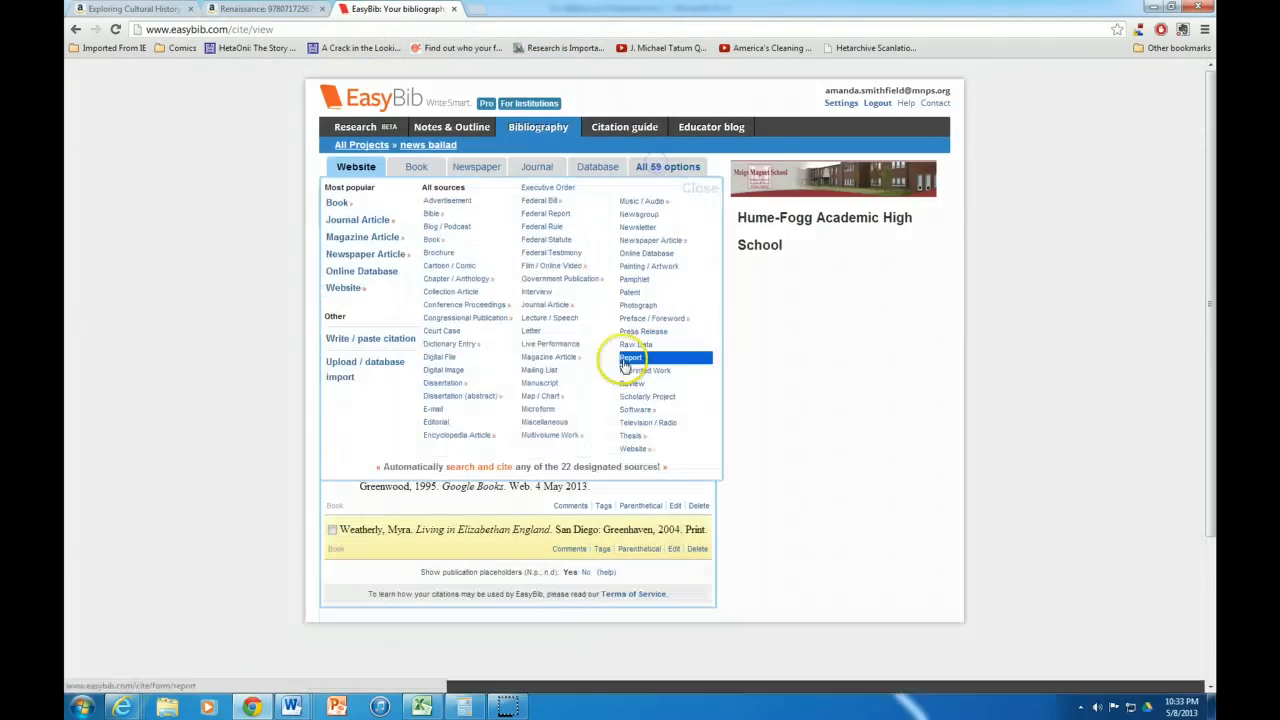
click(445, 438)
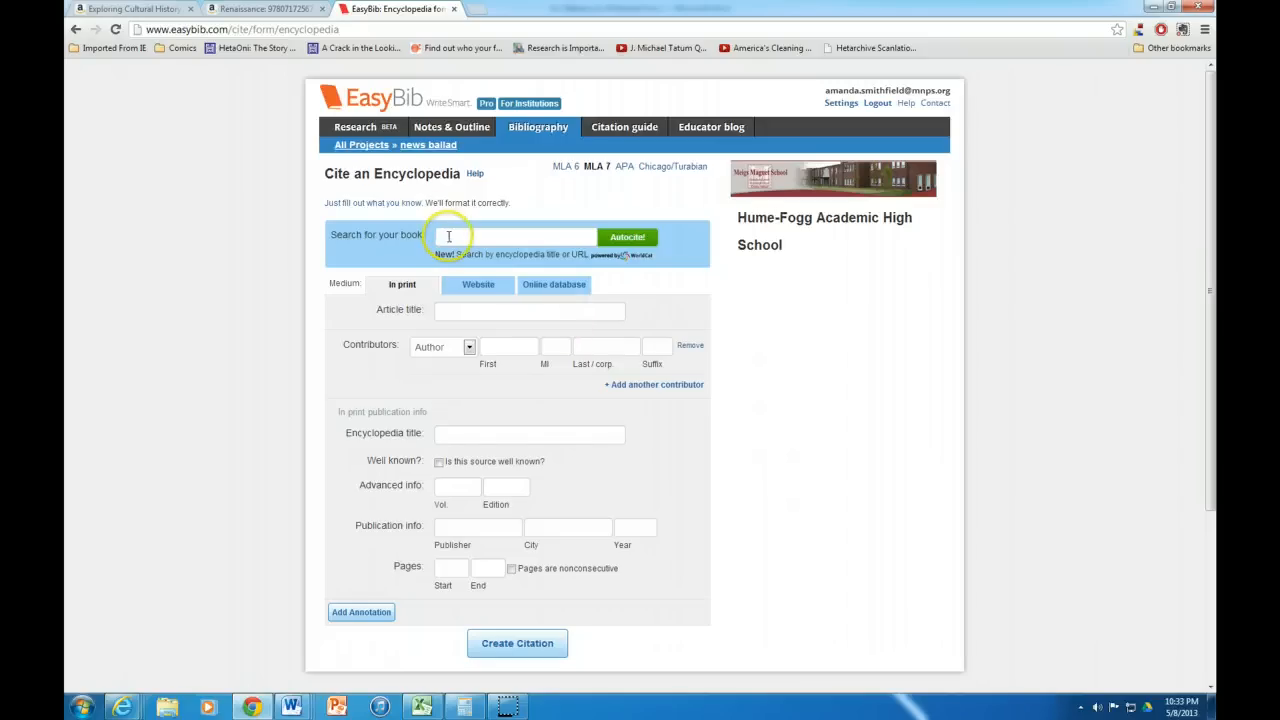
Step: Search for the encyclopedia by the title "renaissance"
click(449, 236)
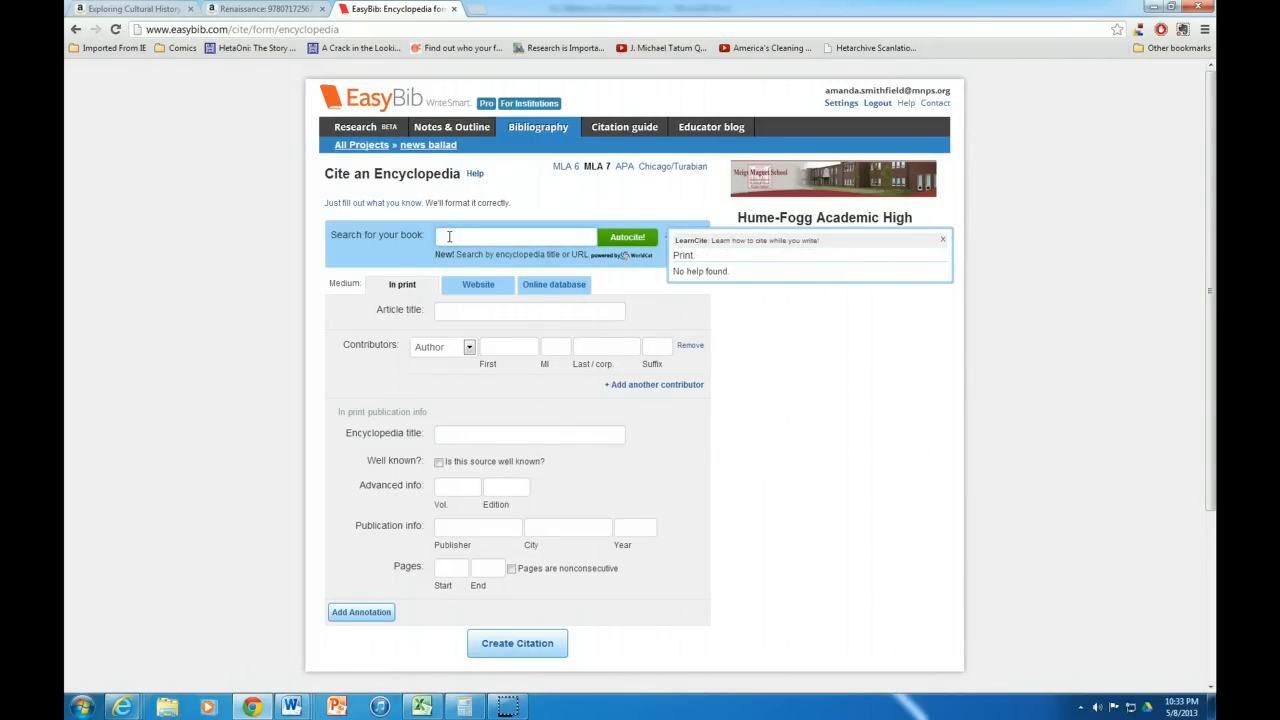
text(renaissance)
key(Return)
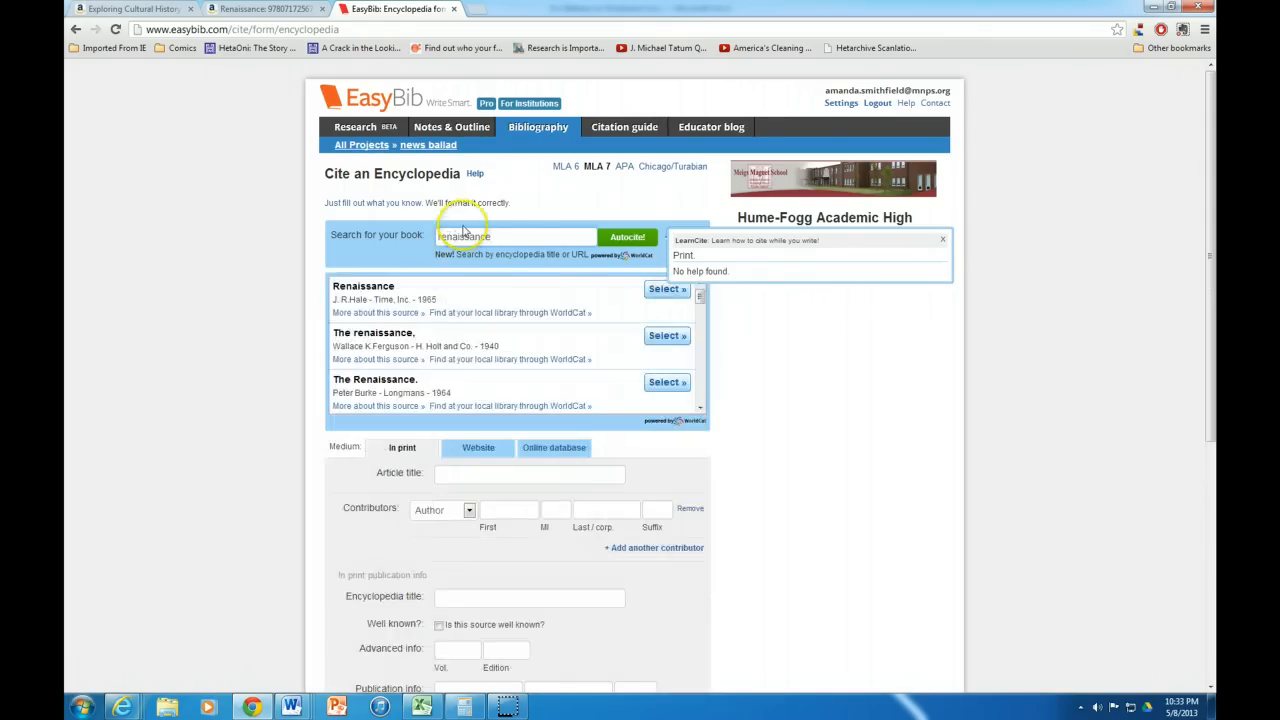
Step: Look up the Renaissance set's publisher and publication date on its Amazon page, and return to the EasyBib results
click(278, 10)
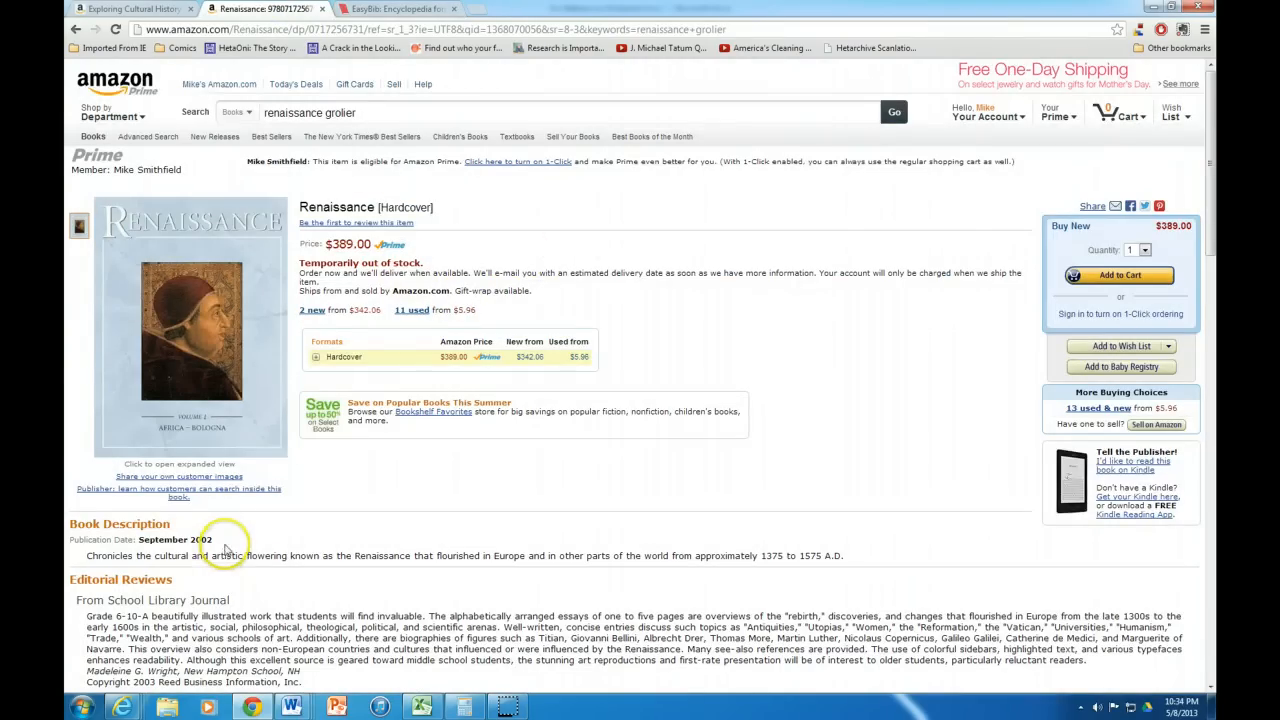
scroll(225, 548, down, 4)
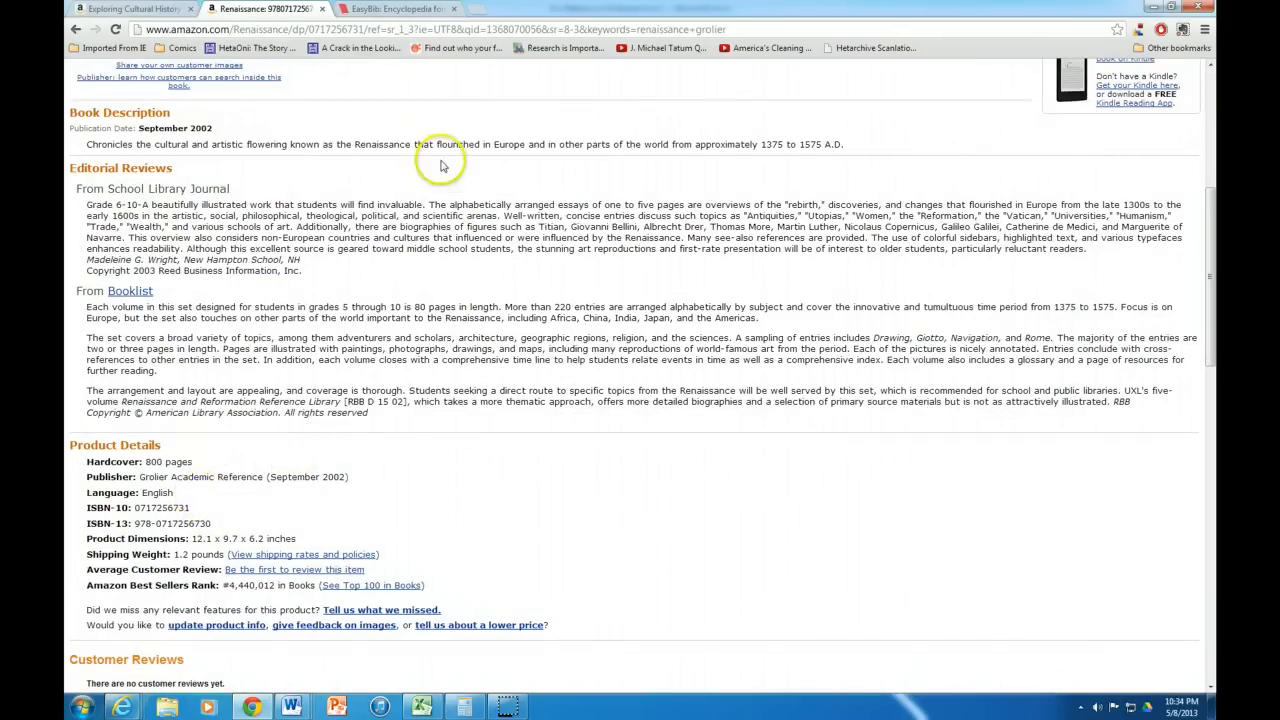
click(398, 9)
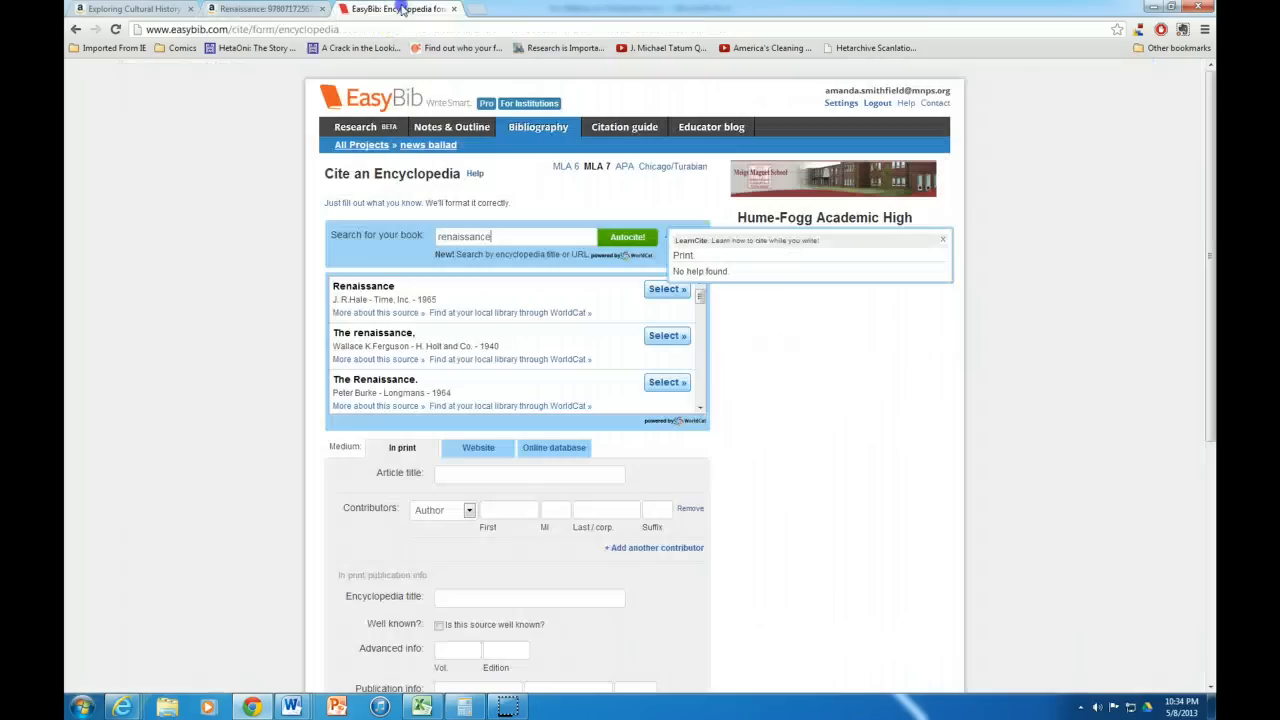
Step: Look through the whole list of "renaissance" search results for the Grolier edition
click(701, 409)
click(701, 409)
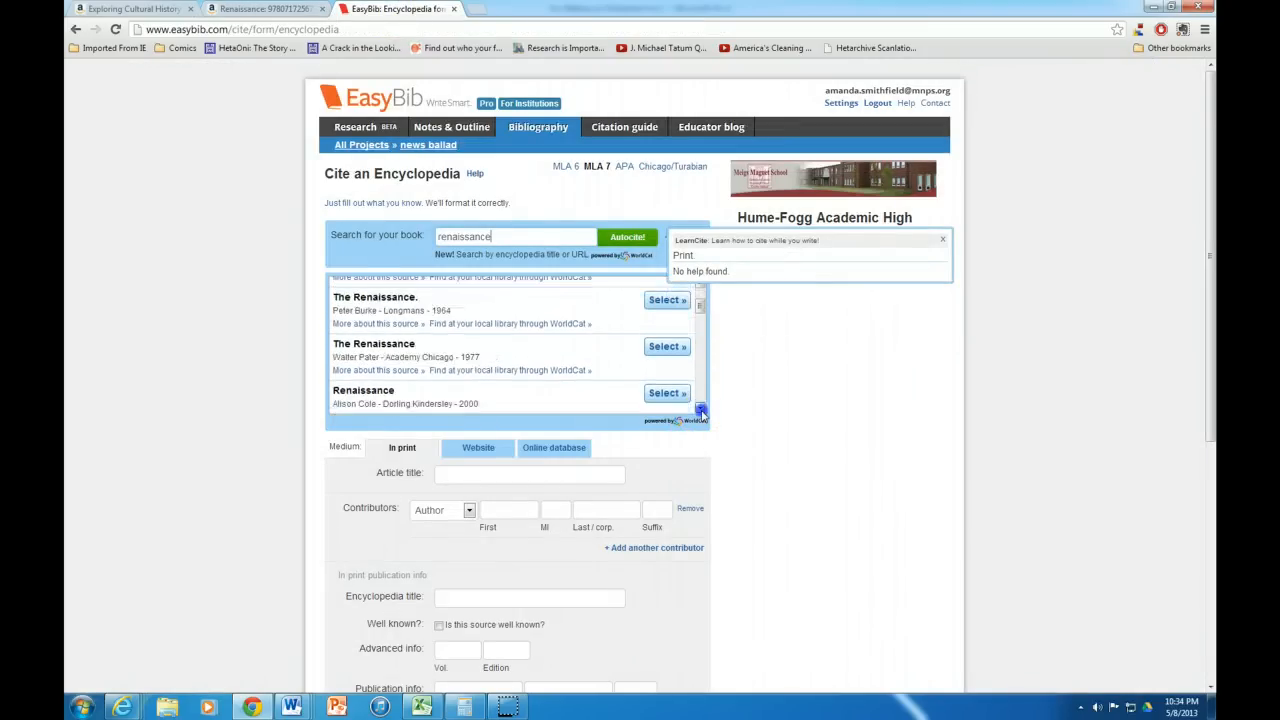
click(701, 409)
click(701, 410)
click(701, 410)
click(701, 410)
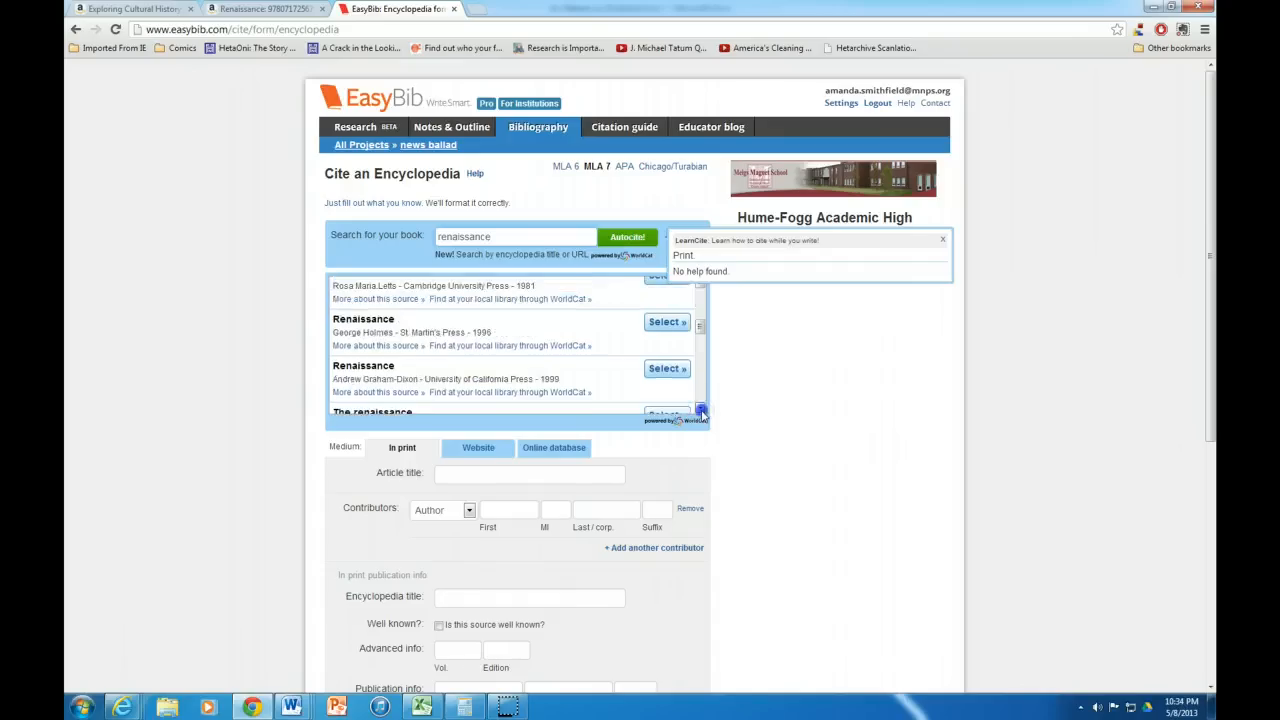
click(701, 410)
click(701, 410)
click(701, 410)
click(701, 410)
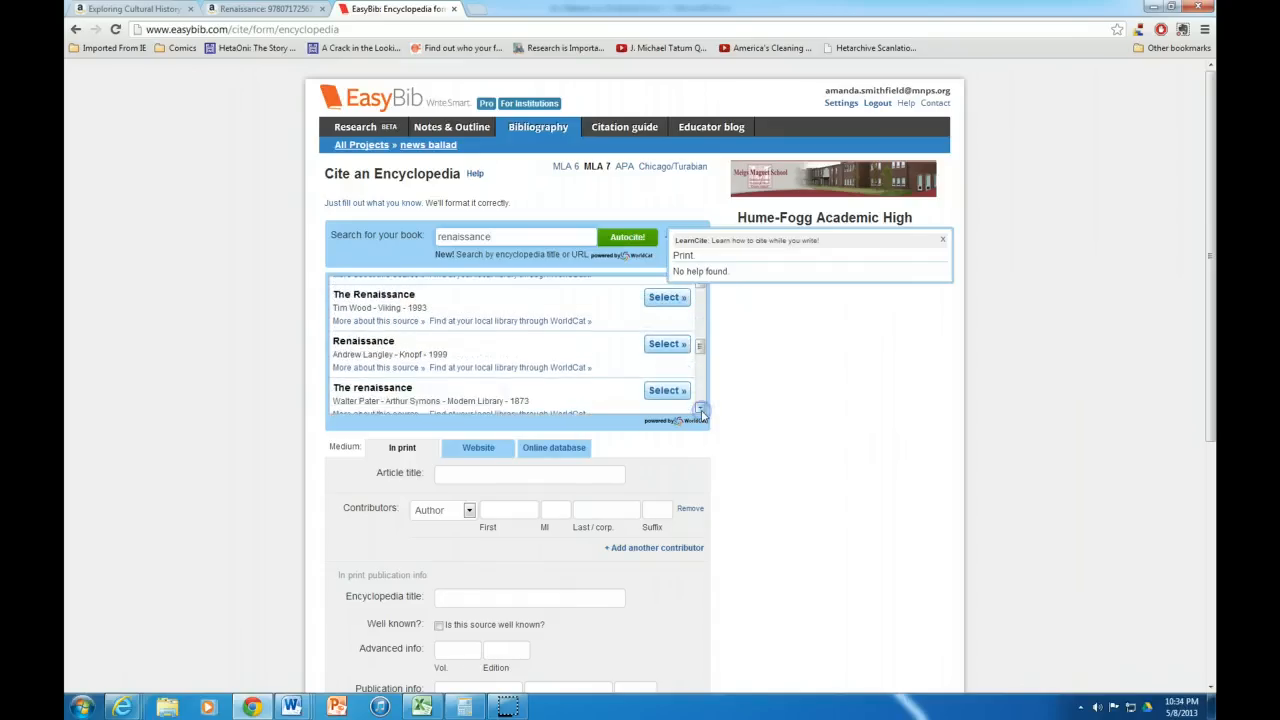
click(701, 410)
click(701, 410)
click(701, 410)
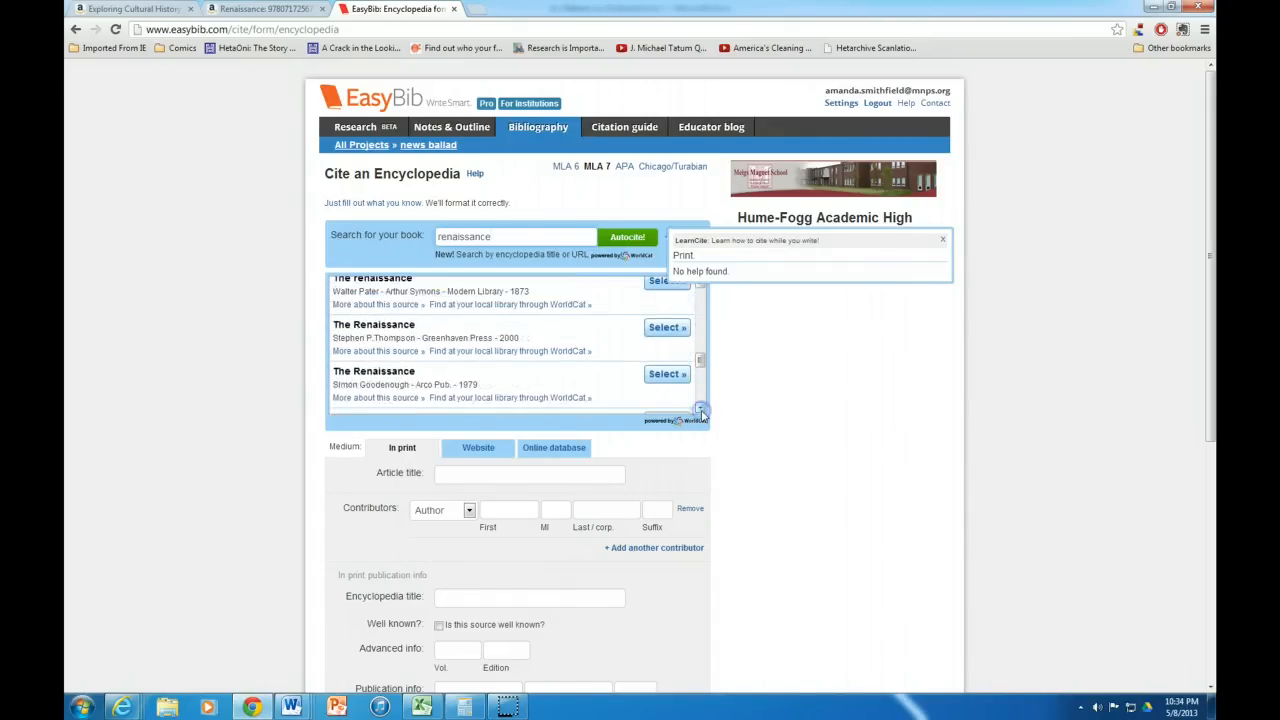
click(701, 410)
click(701, 410)
click(701, 410)
click(701, 410)
click(701, 410)
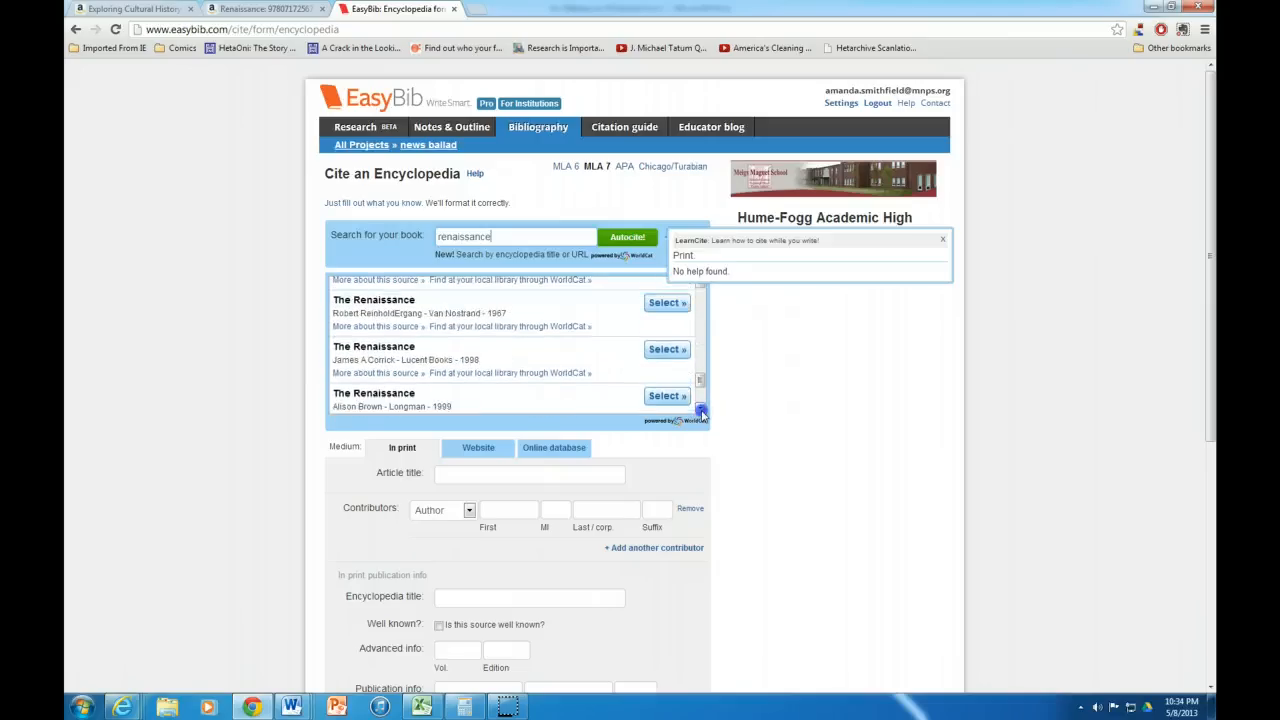
click(701, 410)
click(701, 410)
click(701, 410)
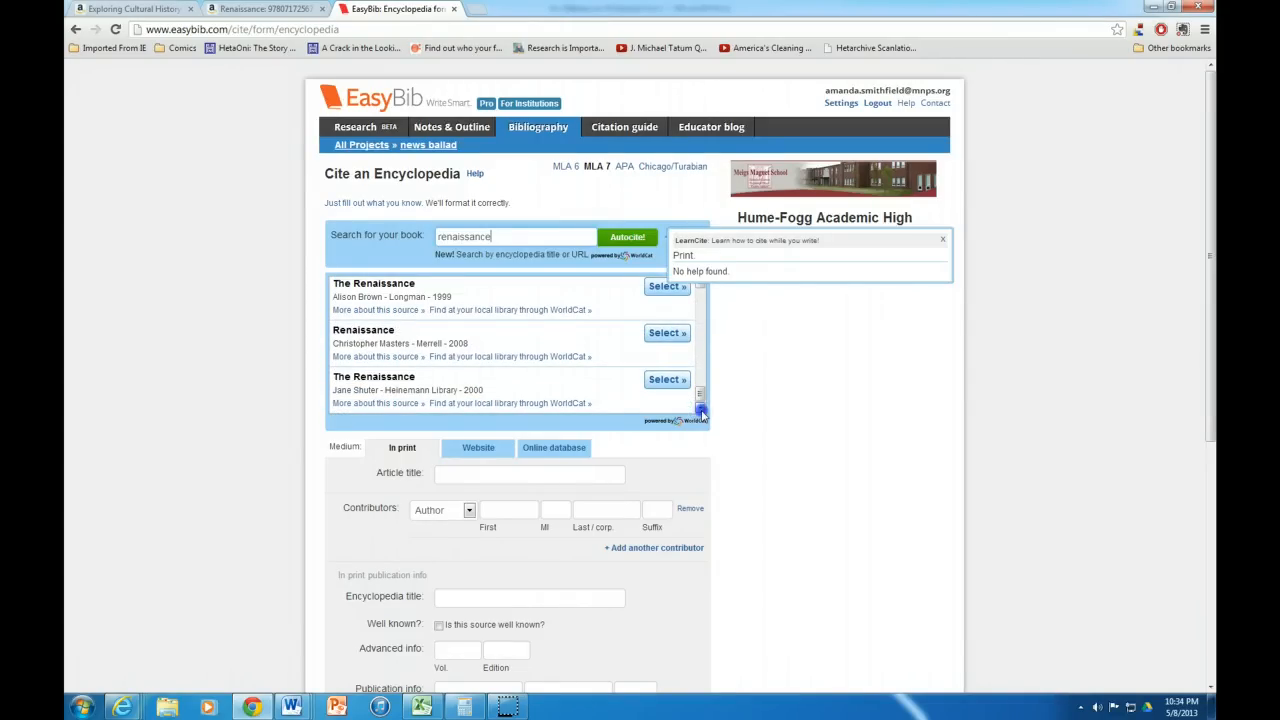
click(910, 388)
click(290, 12)
click(394, 371)
scroll(394, 375, up, 5)
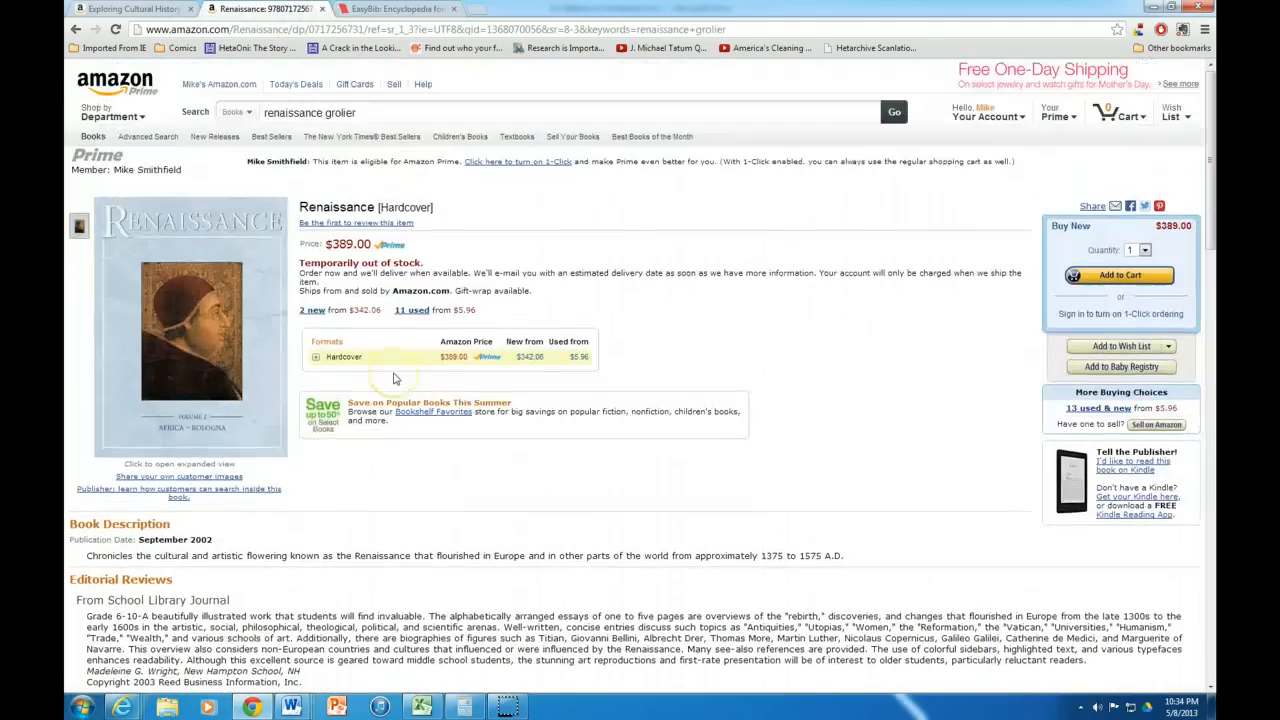
scroll(394, 378, down, 5)
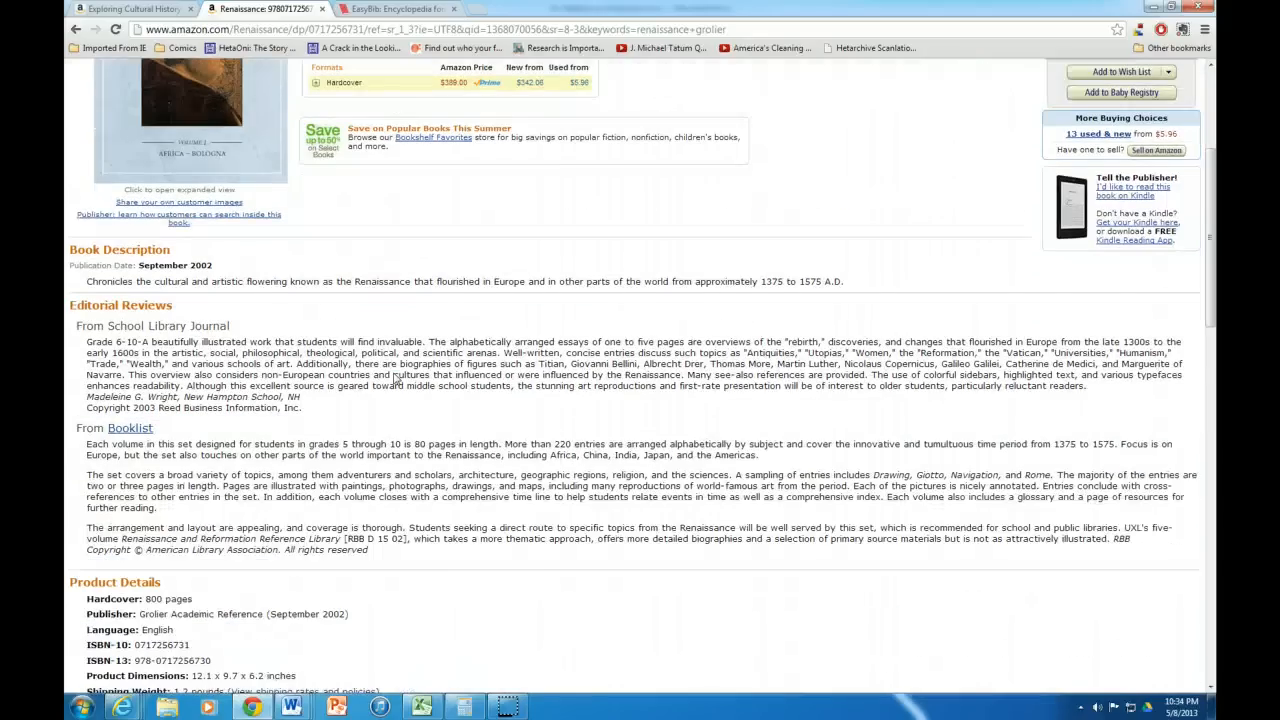
click(432, 330)
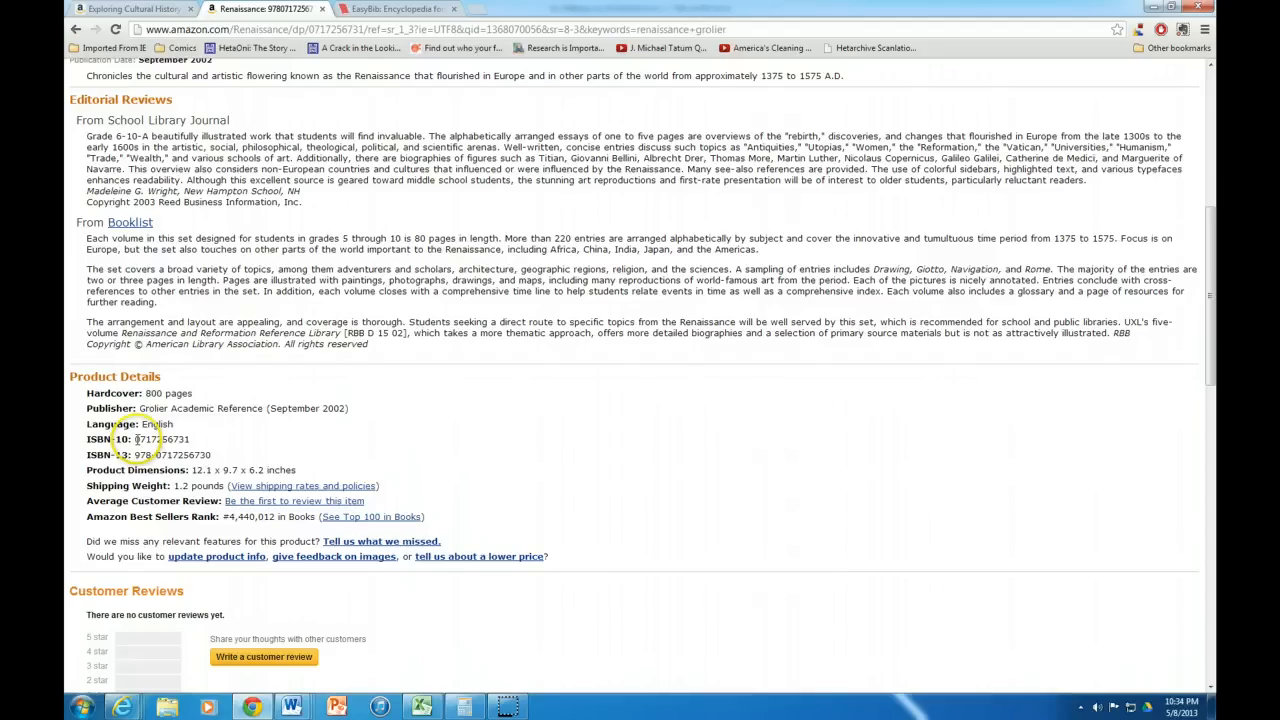
drag(136, 440, 172, 442)
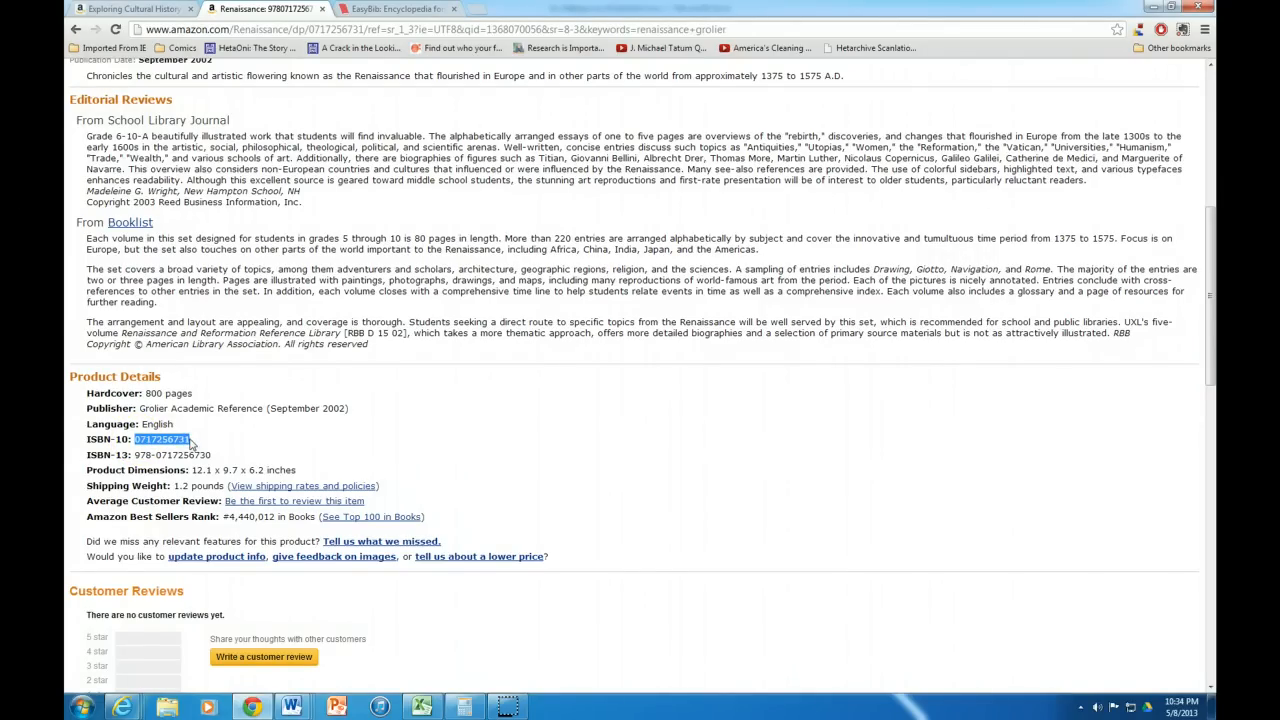
click(400, 9)
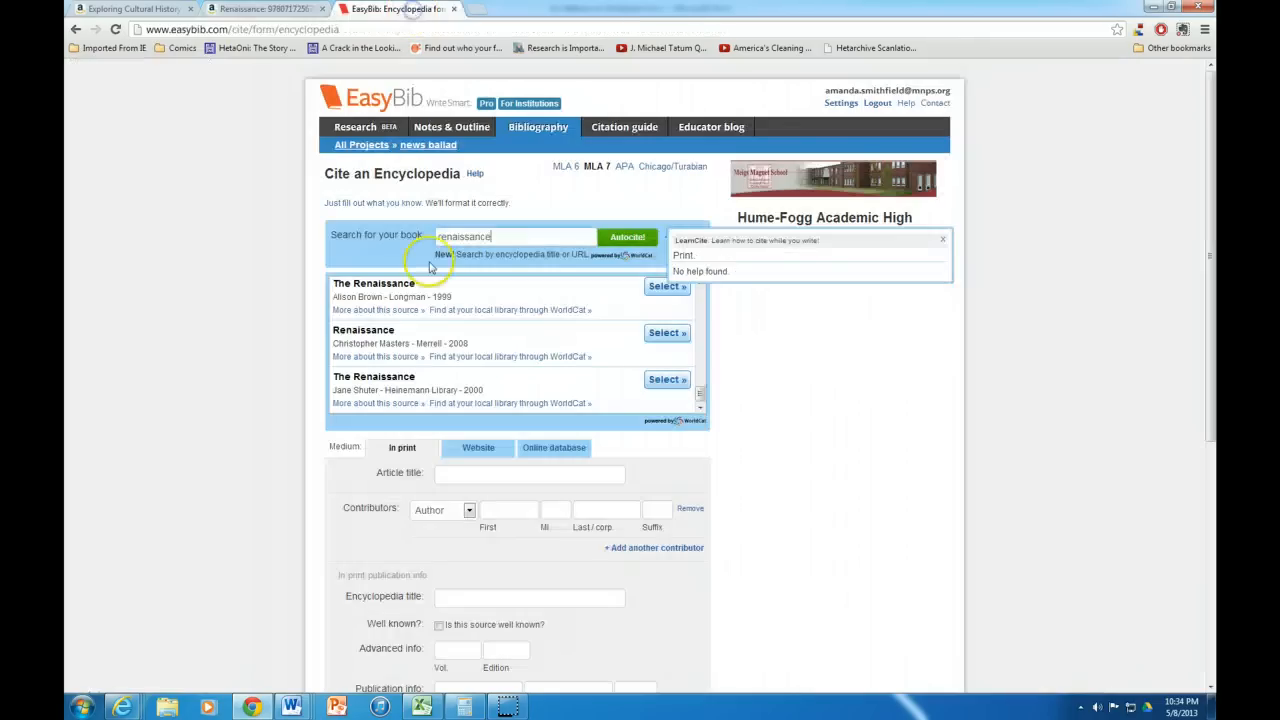
drag(500, 237, 410, 237)
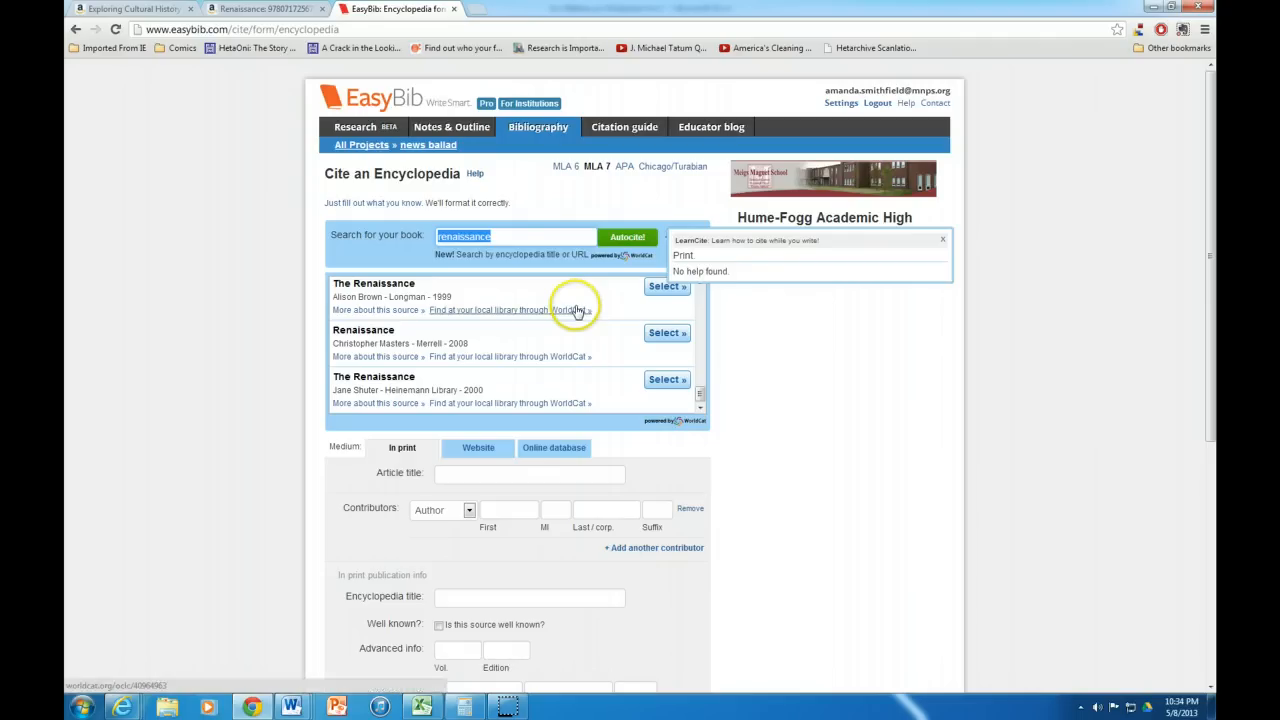
key(ctrl+v)
click(614, 238)
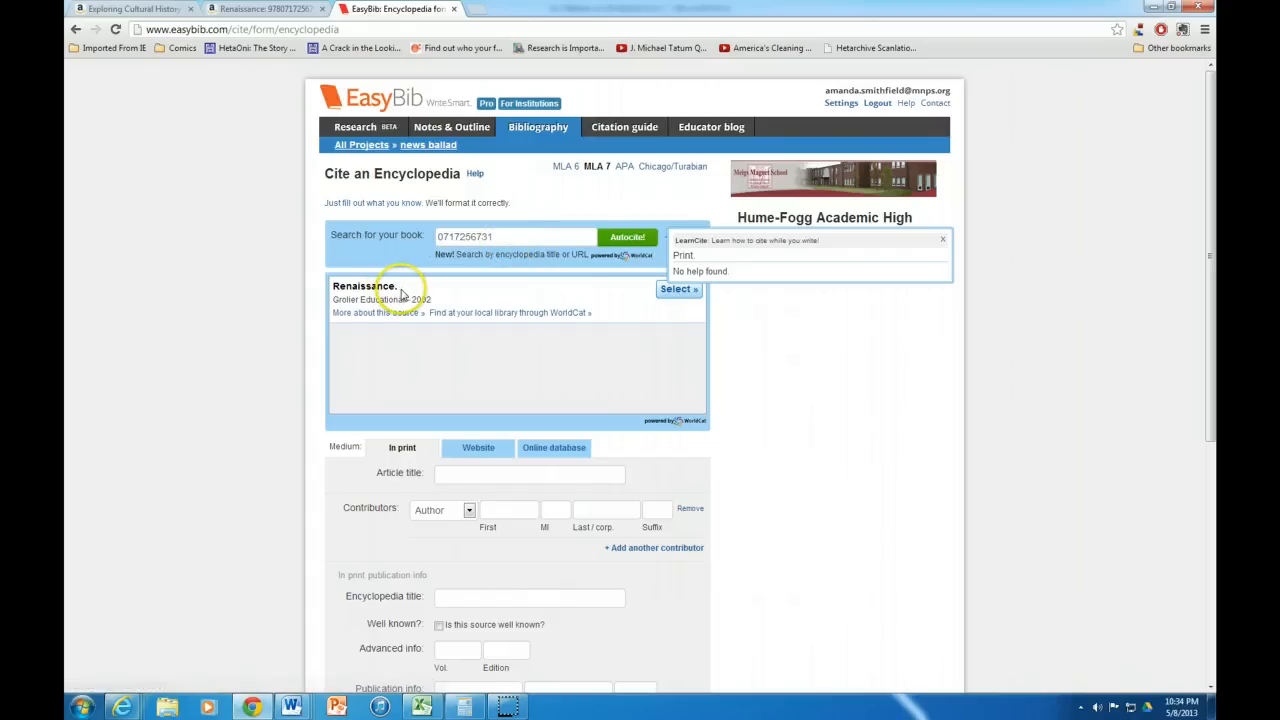
click(678, 291)
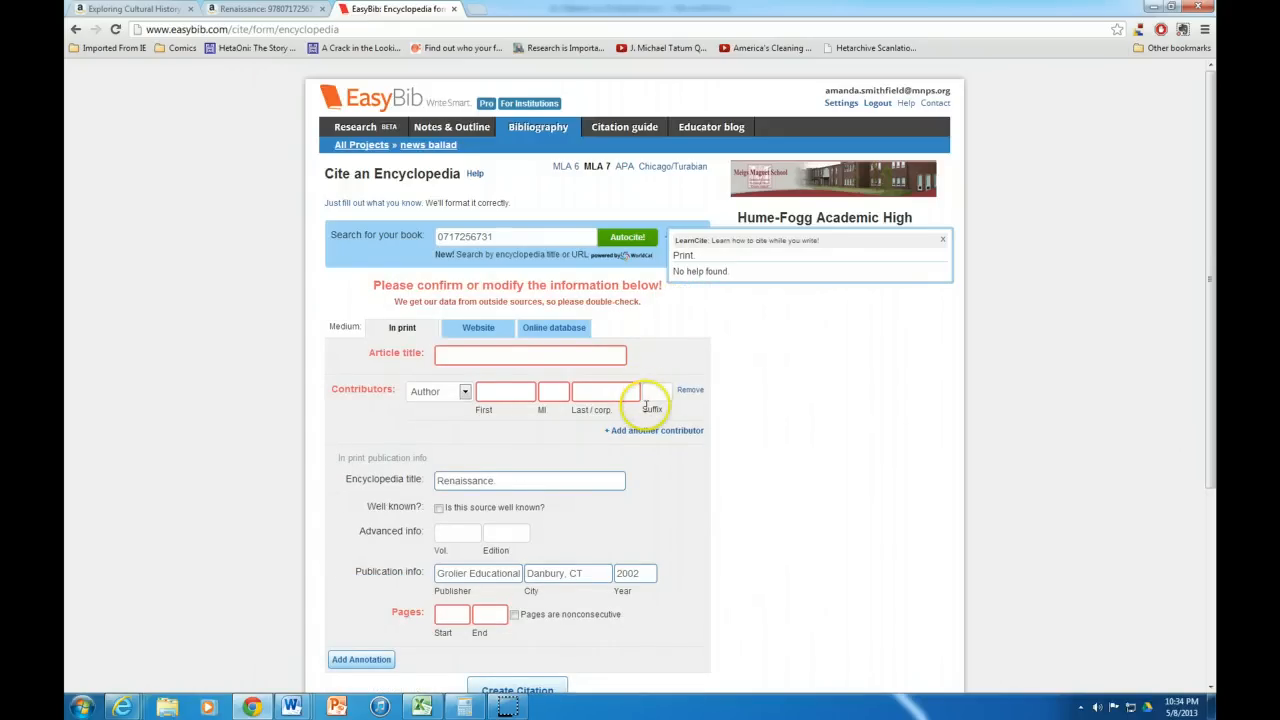
Step: Enter "Arms and Armor" as the article title of the Renaissance encyclopedia citation
click(469, 354)
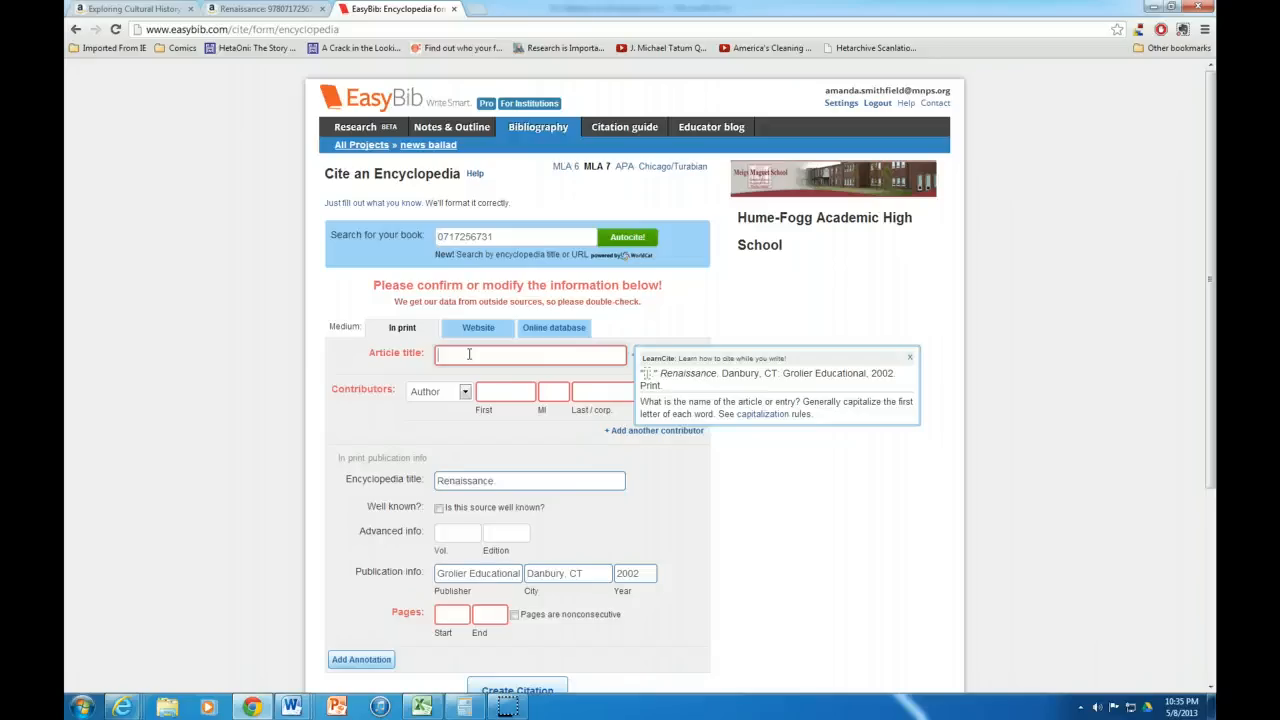
text(Ar)
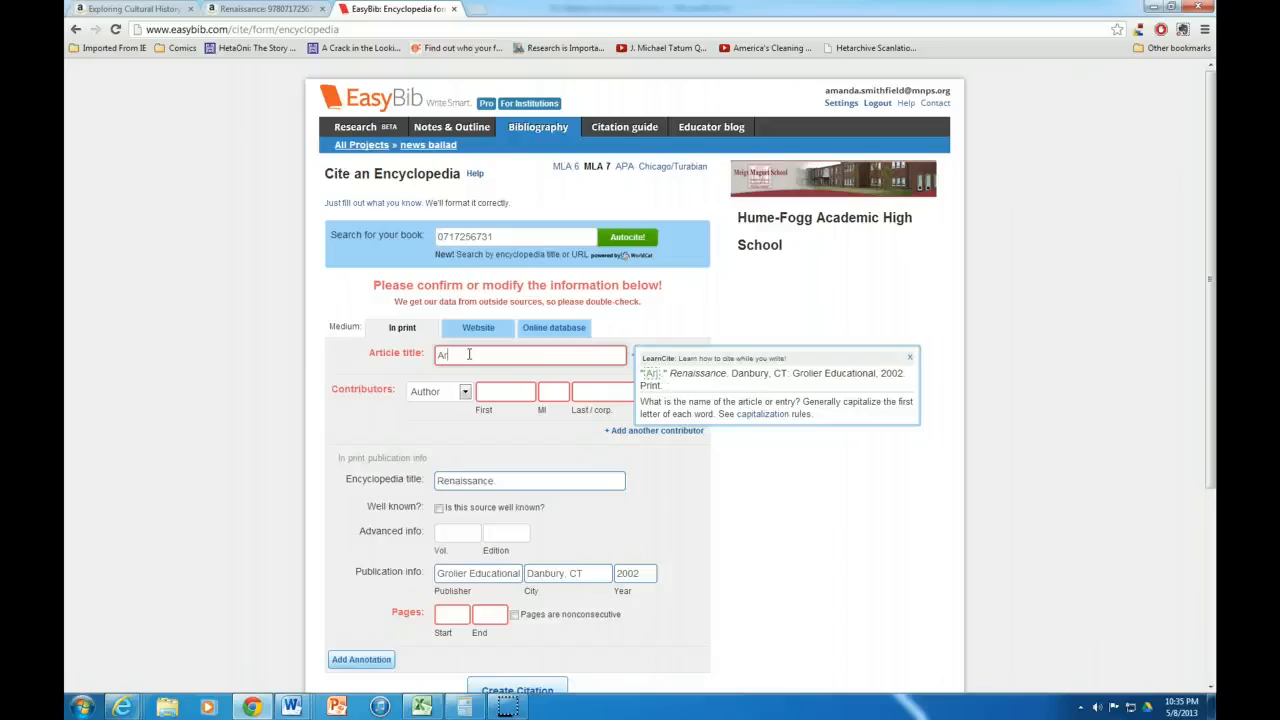
text(ms and A)
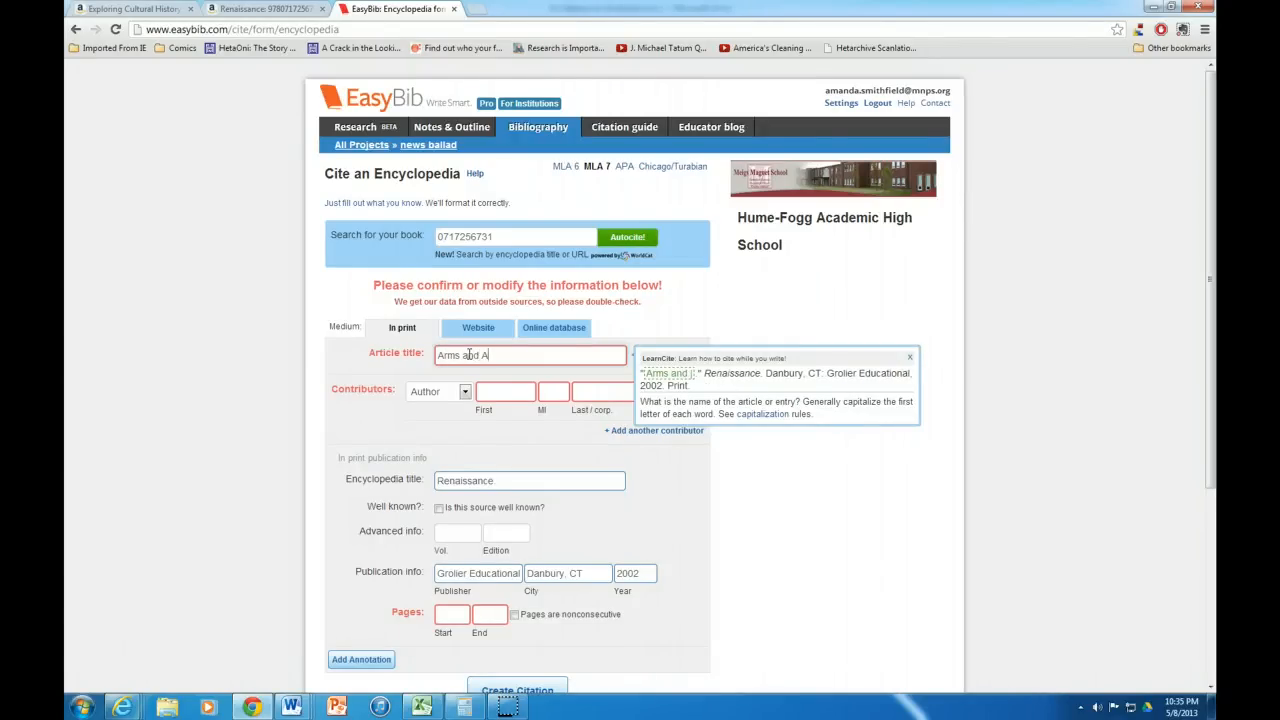
text(rmor)
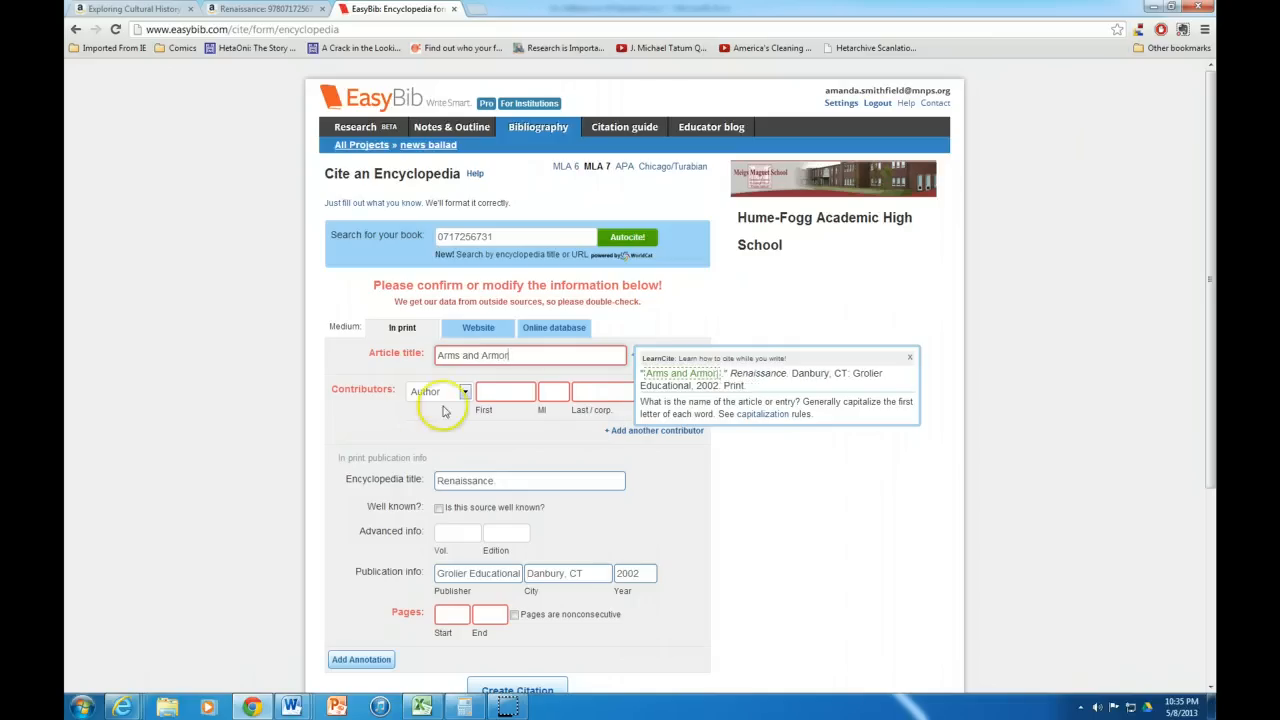
click(561, 397)
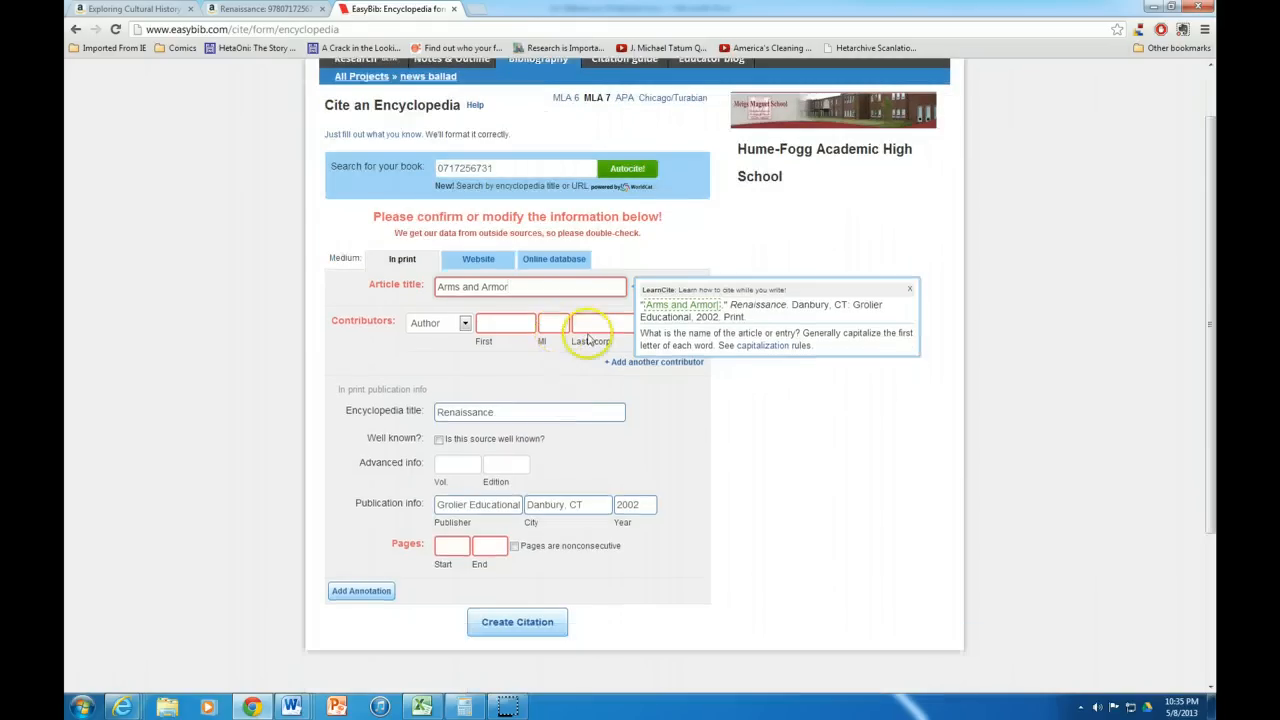
Step: Set the encyclopedia's volume number to 1 in the print publication details
scroll(561, 397, down, 2)
click(457, 399)
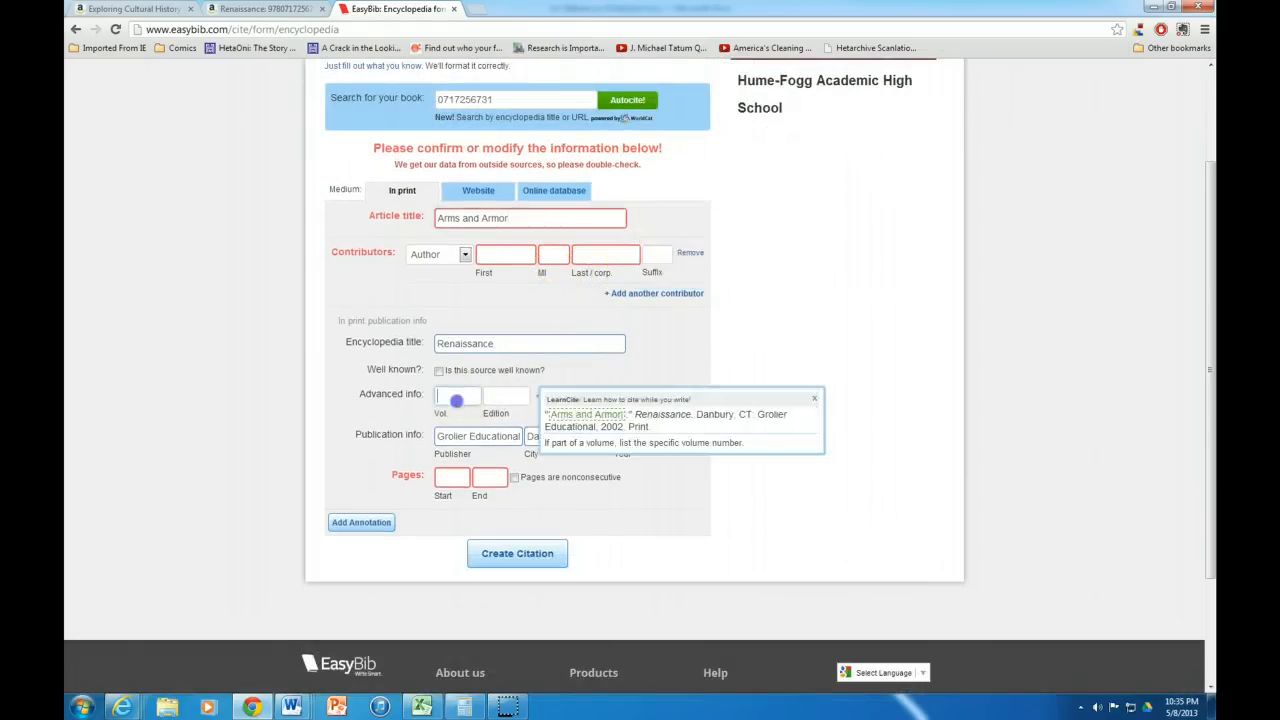
text(1)
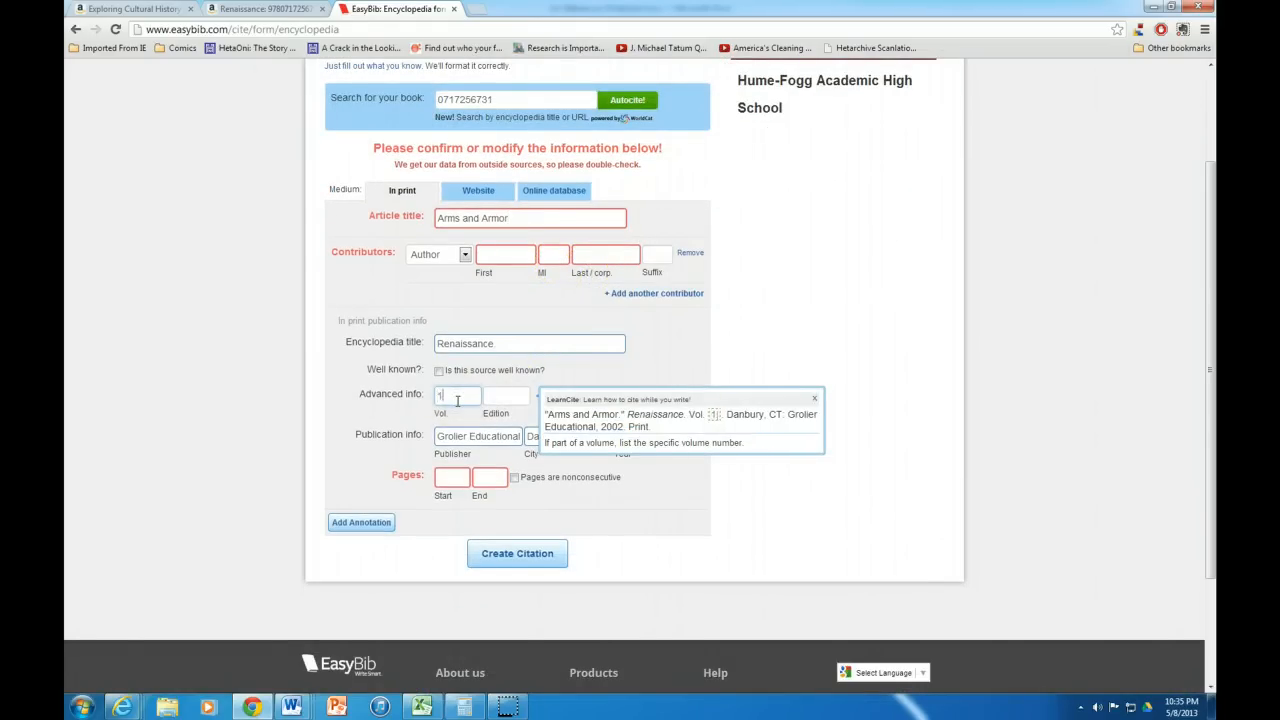
Step: Set the article's page range to 14 through 18 and create the citation in the bibliography
scroll(457, 399, down, 1)
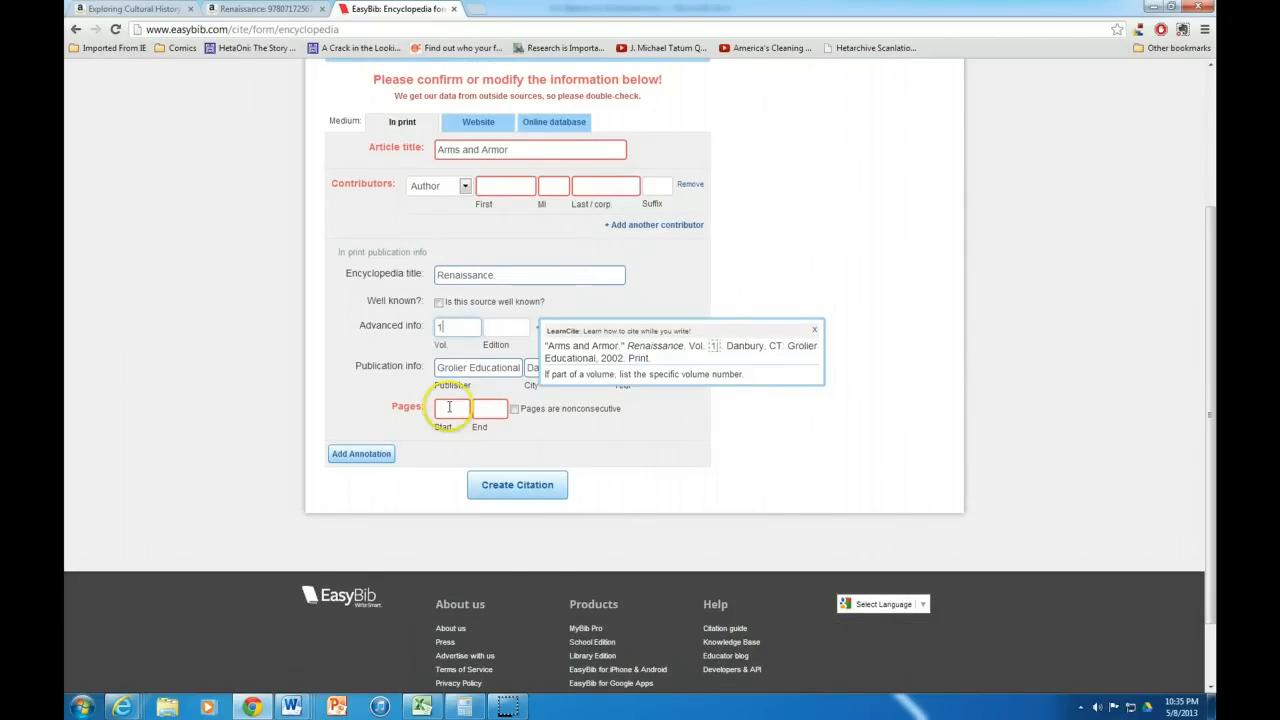
click(450, 408)
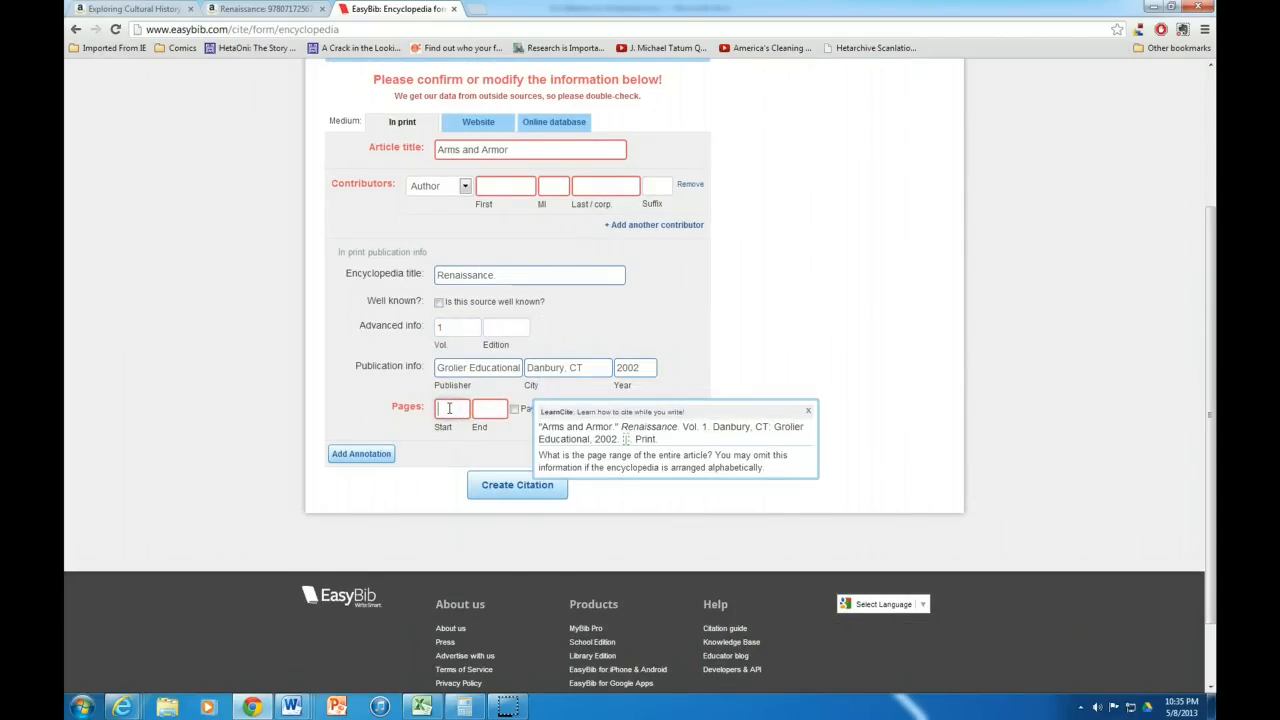
text(1)
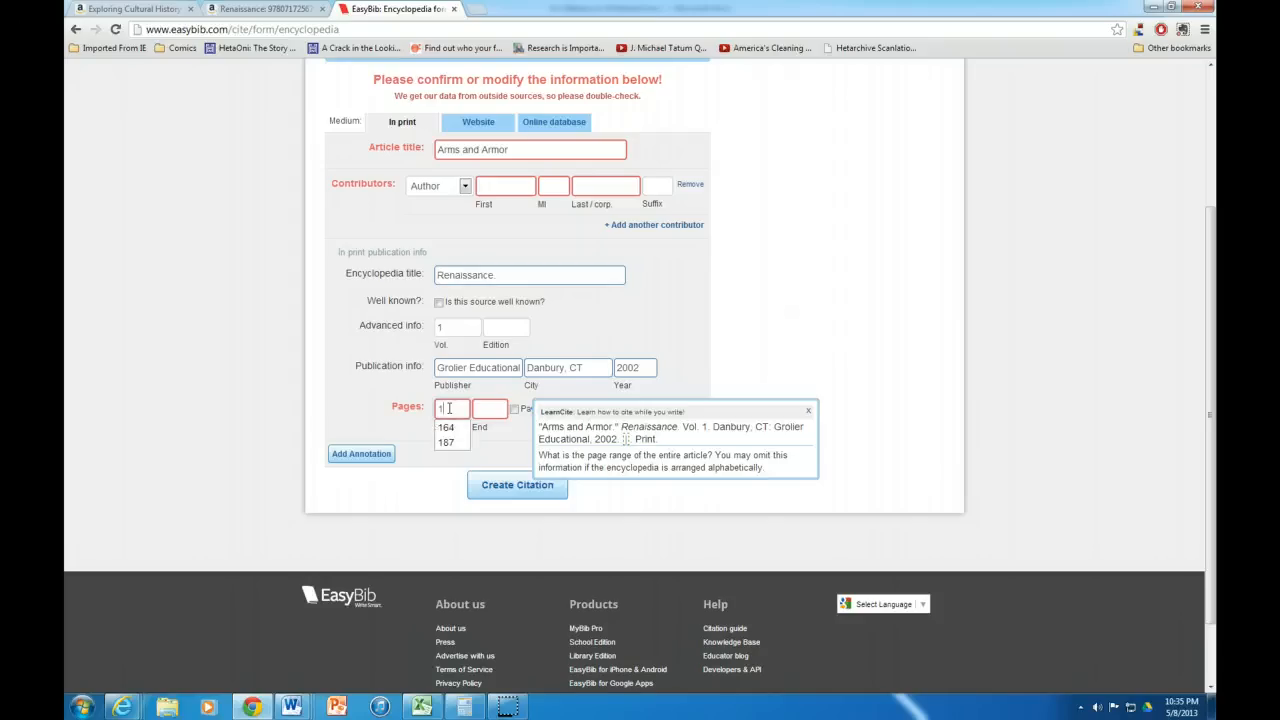
text(4)
click(496, 410)
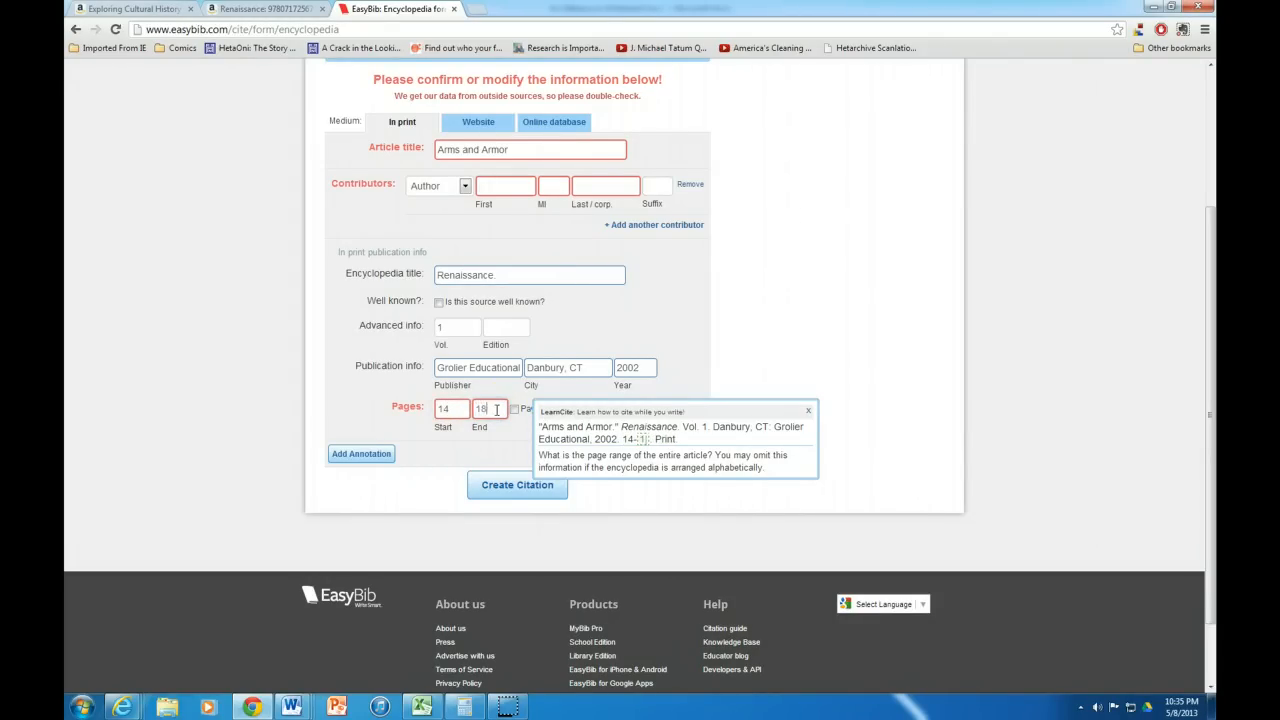
text(18)
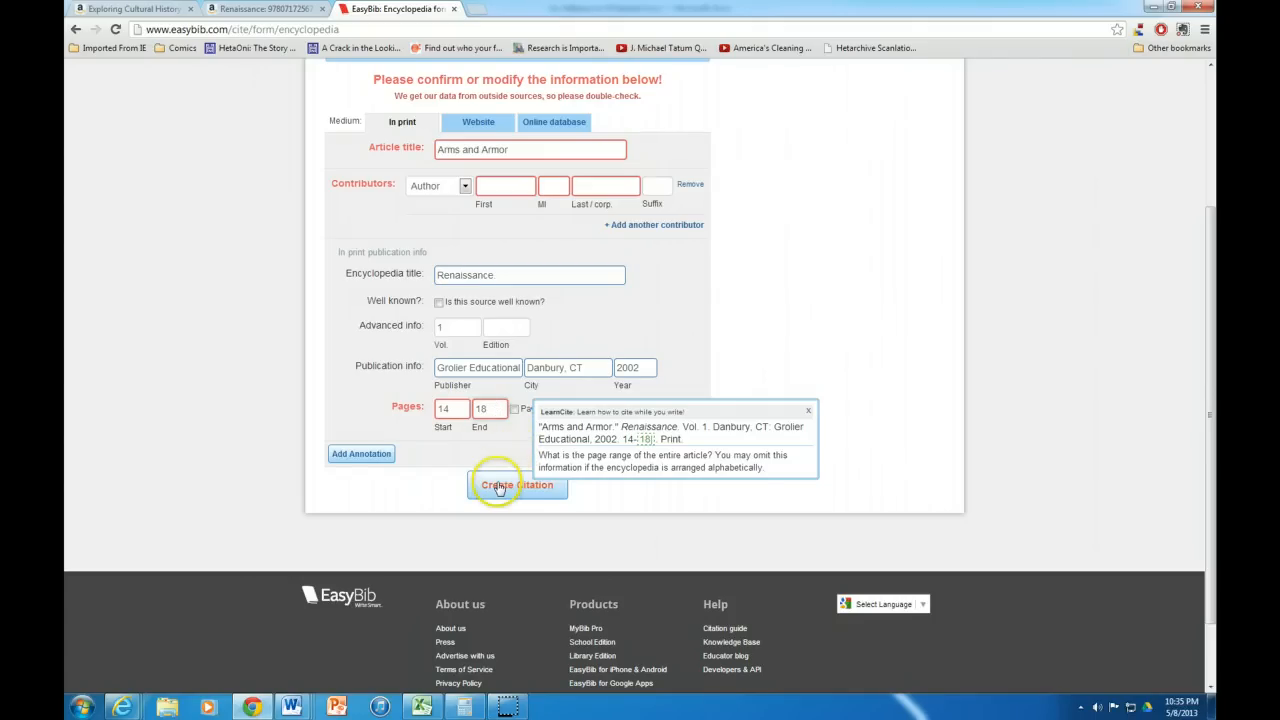
click(503, 489)
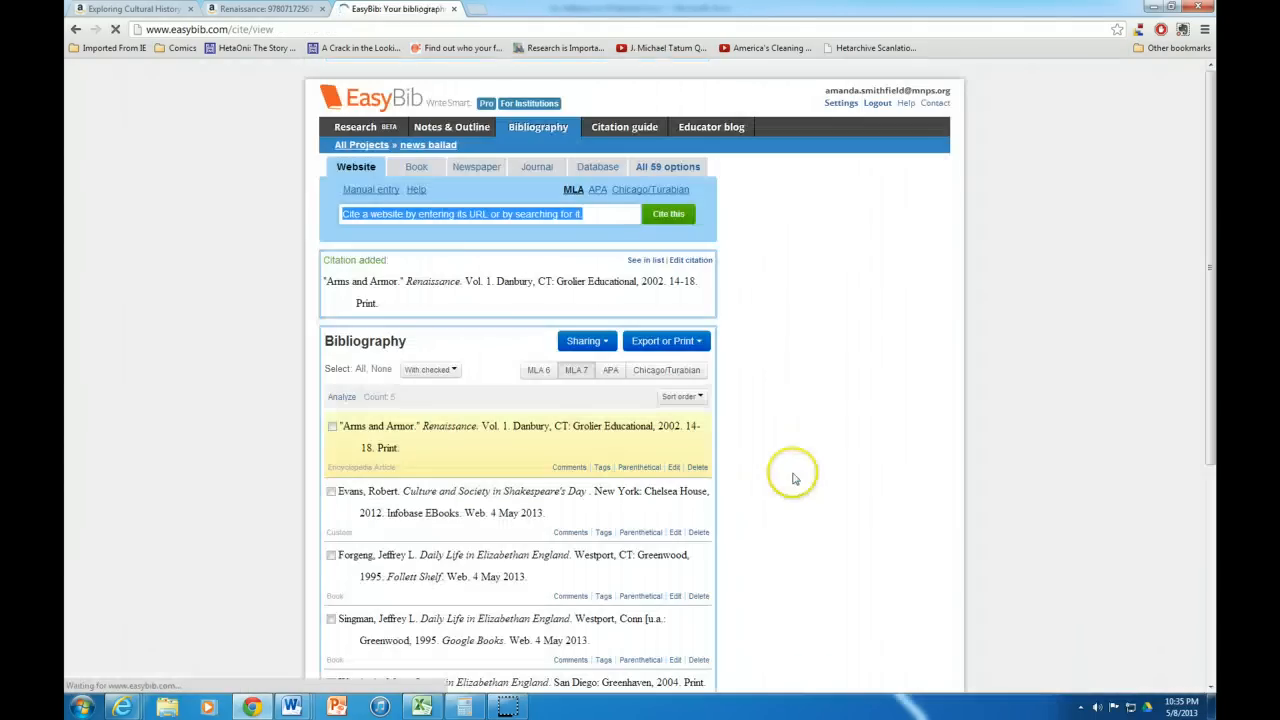
scroll(756, 480, down, 2)
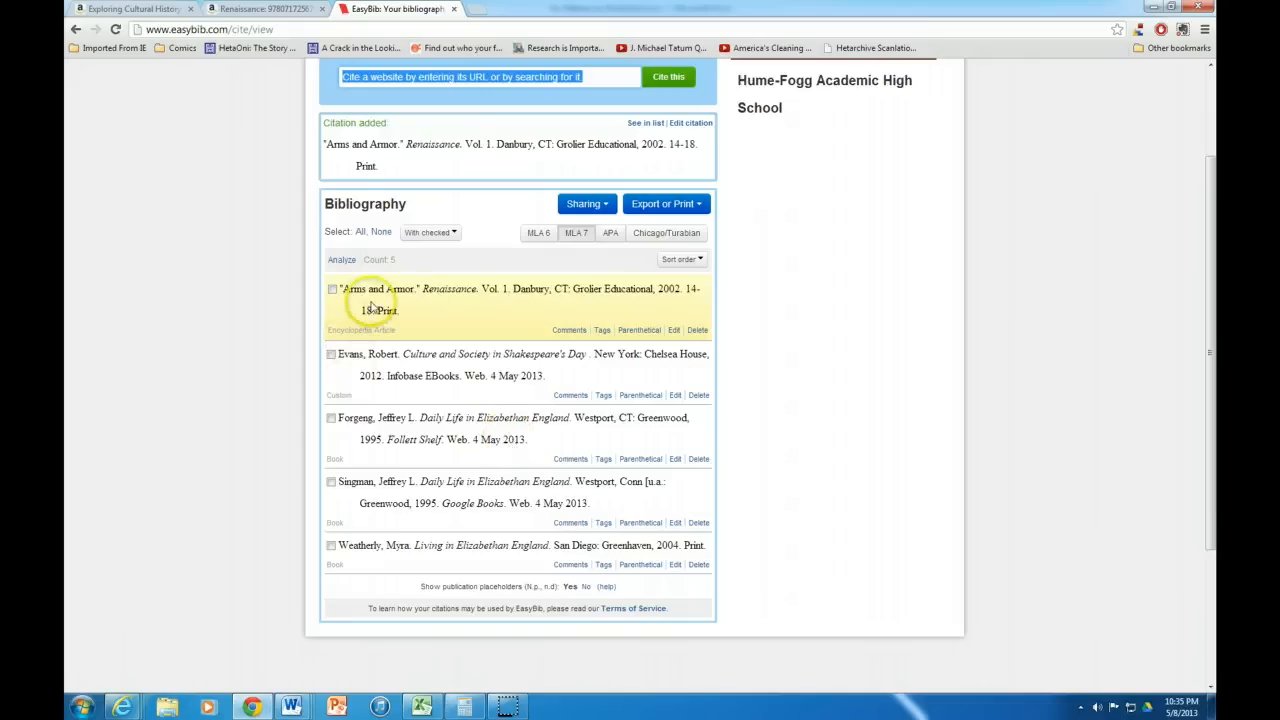